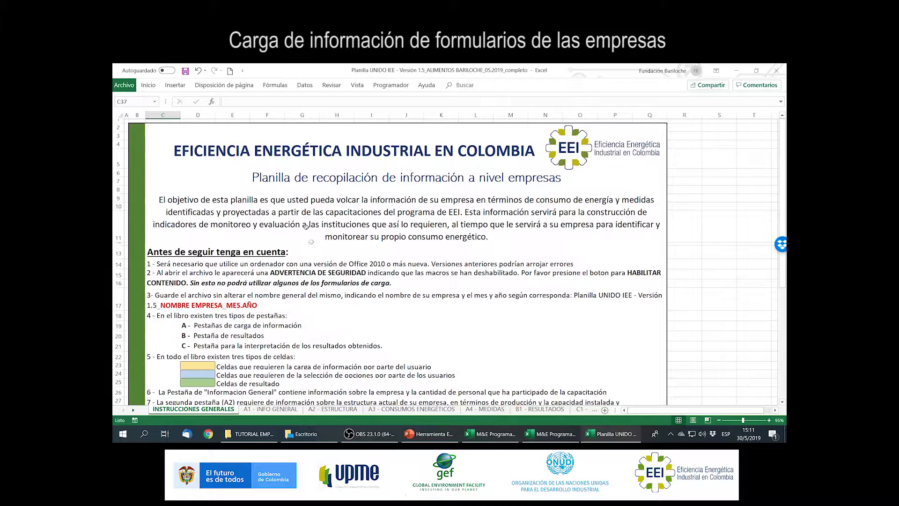
# Examine the company identification form on sheet A1 and the plant and production data on sheet A2.
pyautogui.click(270, 409)
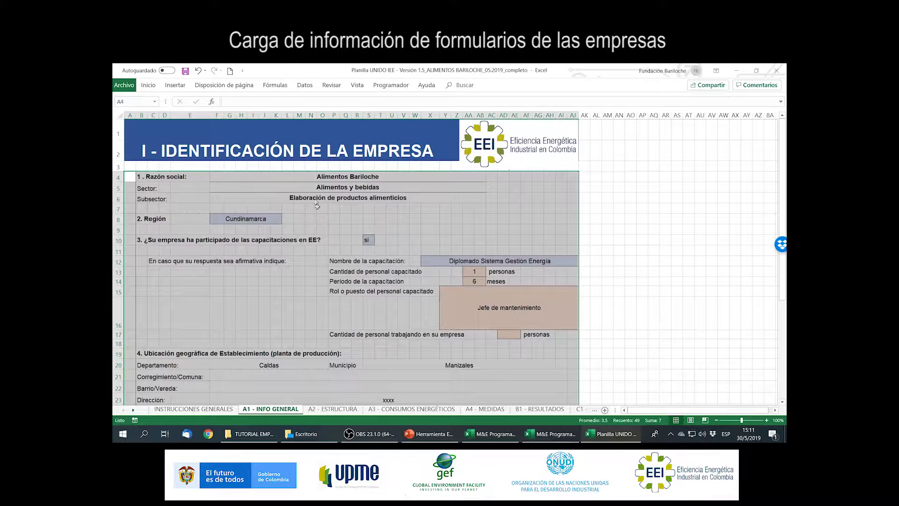
pyautogui.click(240, 161)
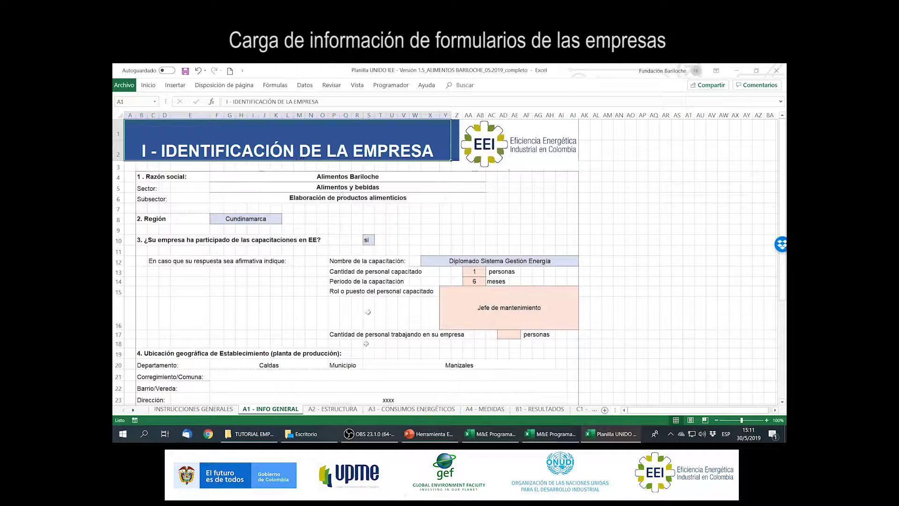
pyautogui.click(336, 409)
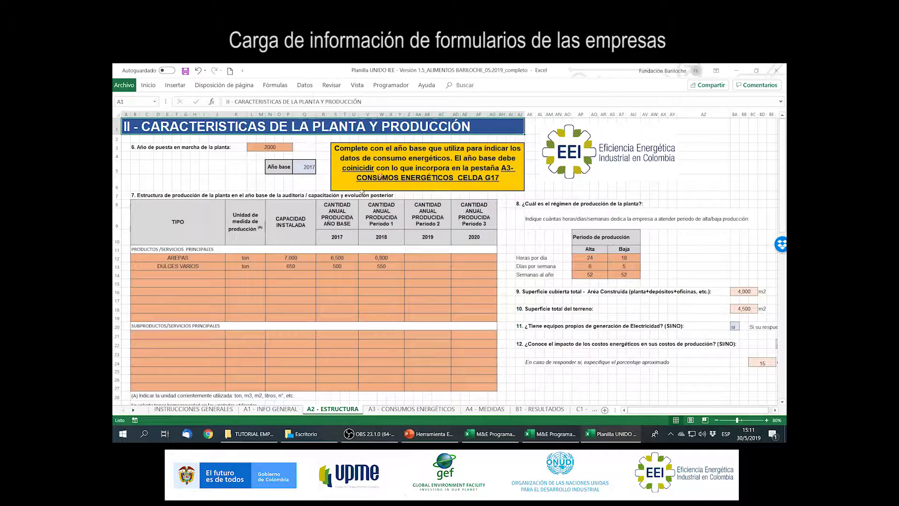
pyautogui.scroll(-5, 325, 233)
pyautogui.scroll(5, 326, 233)
# Examine the energy consumption table on sheet A3, including the source, energy use and yearly consumption in its first row.
pyautogui.click(417, 413)
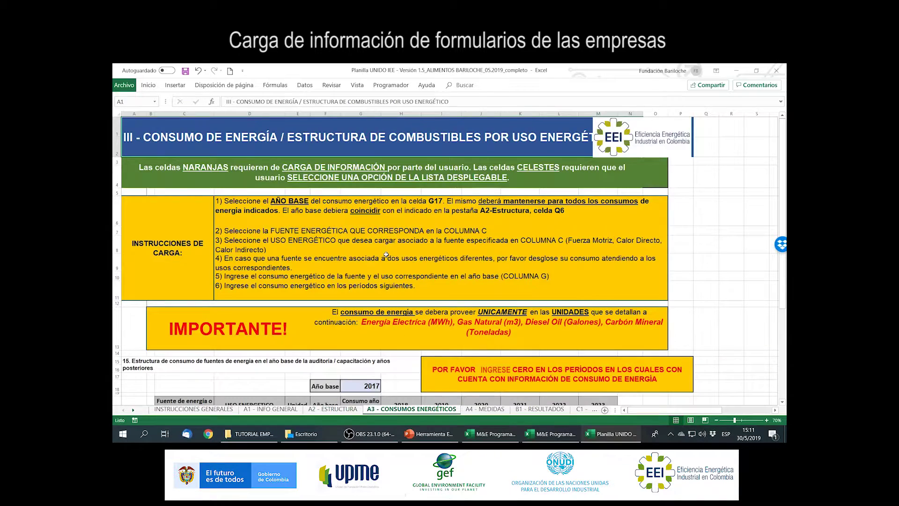
pyautogui.scroll(-5, 370, 153)
pyautogui.scroll(2, 371, 153)
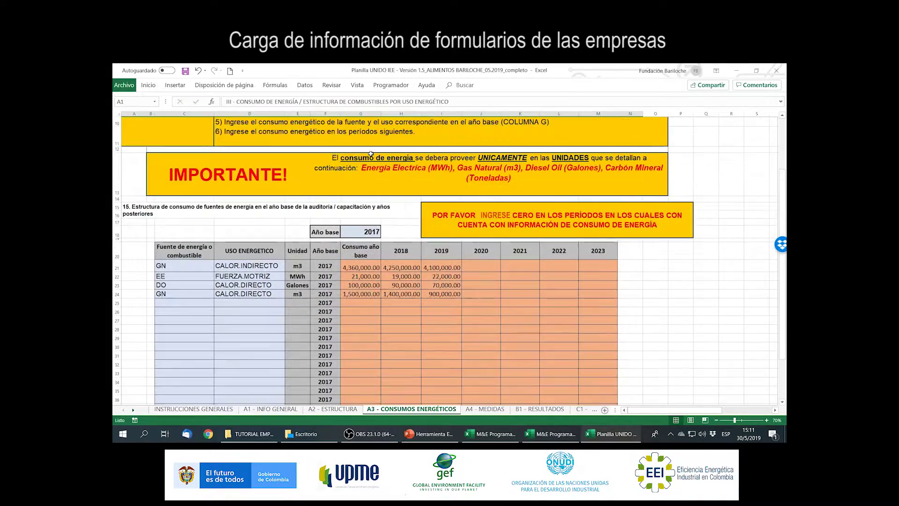
pyautogui.moveTo(199, 266); pyautogui.dragTo(446, 299)
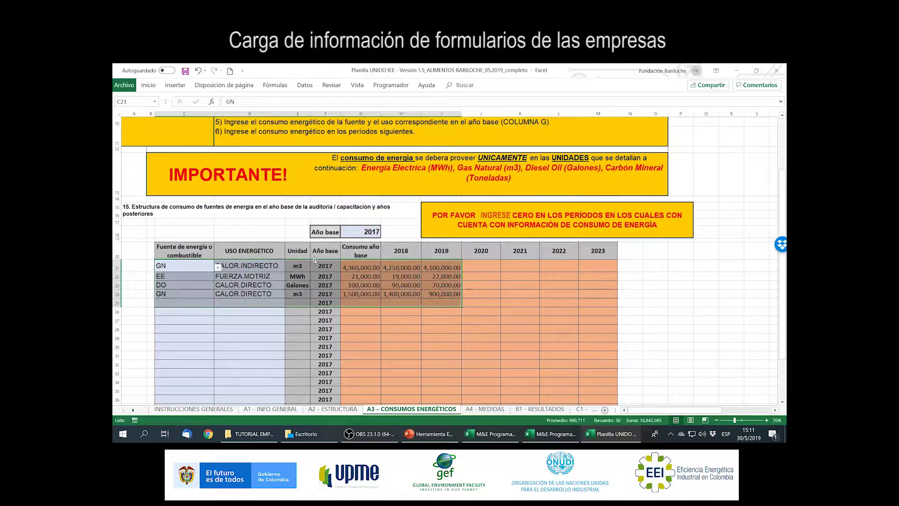
pyautogui.click(187, 266)
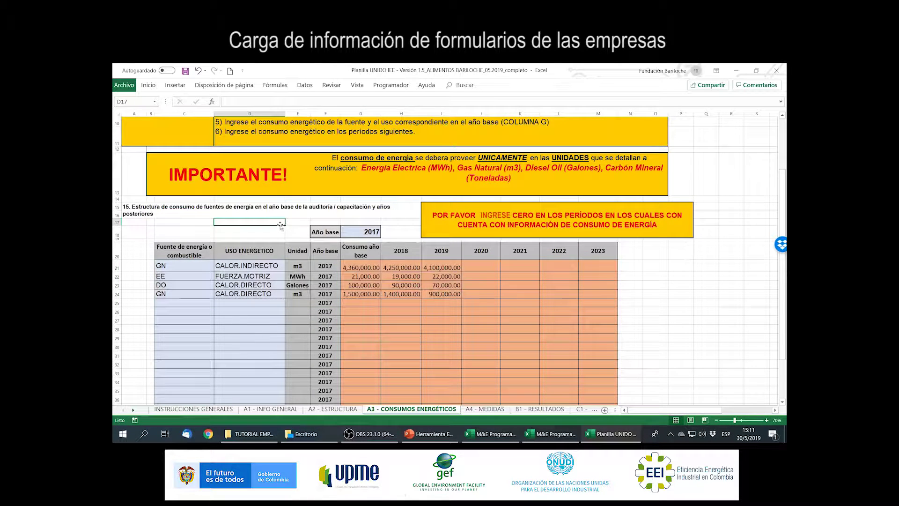
pyautogui.click(248, 265)
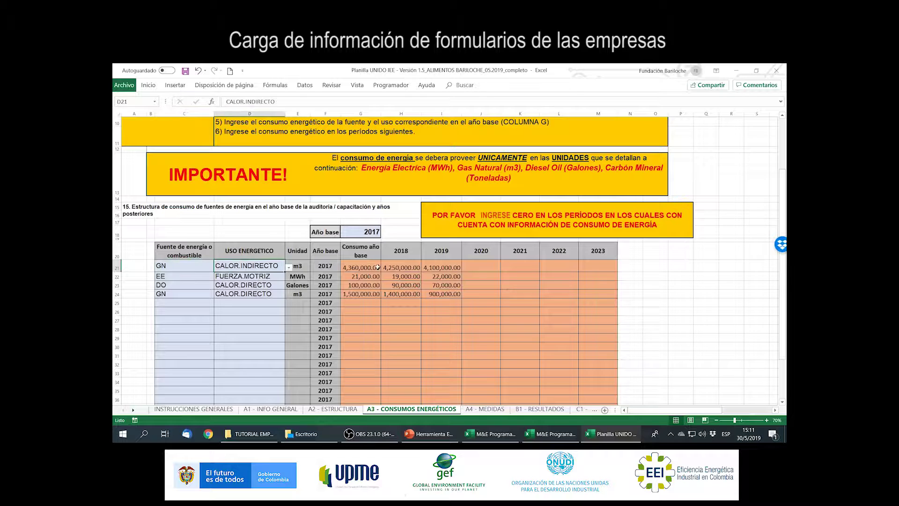
pyautogui.click(377, 266)
pyautogui.click(401, 267)
pyautogui.click(446, 266)
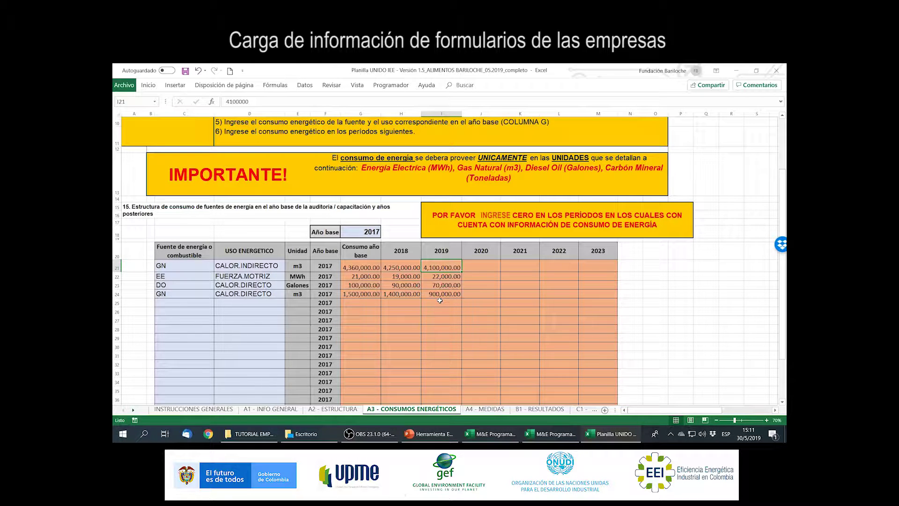
# Choose 2017 as the base year for the energy consumption table.
pyautogui.click(370, 232)
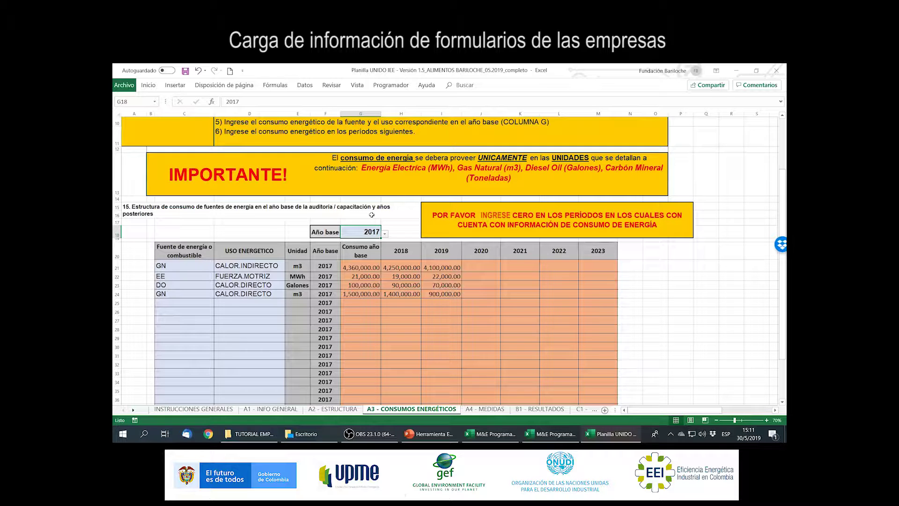
pyautogui.click(385, 233)
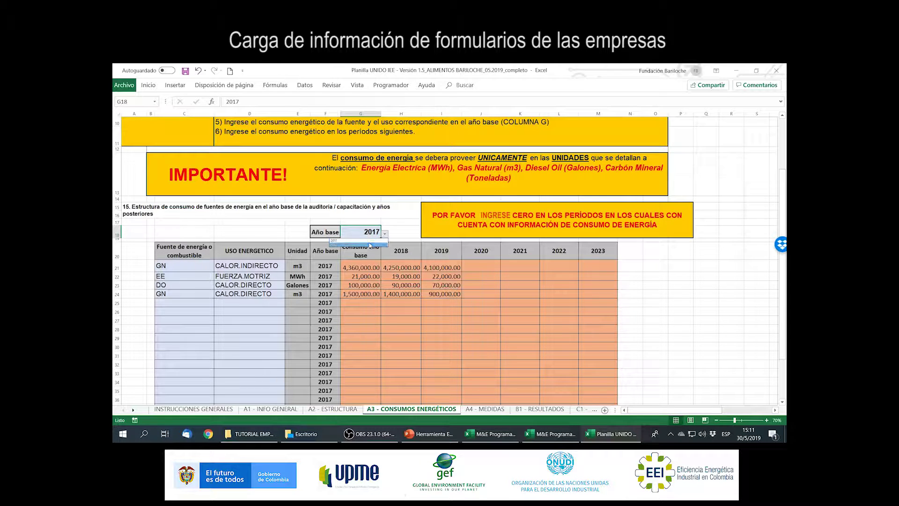
pyautogui.click(371, 240)
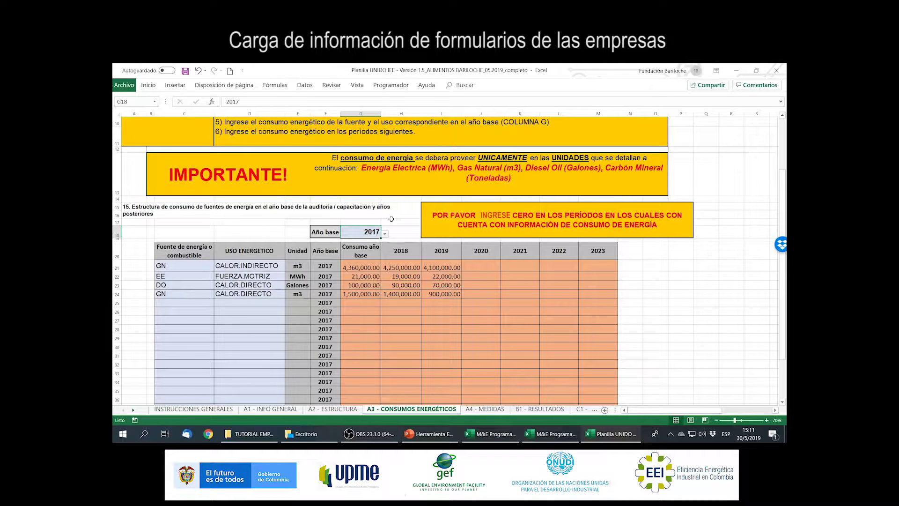
# Open the A4 - MEDIDAS sheet and select the filled-in rows of the measures list, from the measure name through its cost.
pyautogui.click(488, 410)
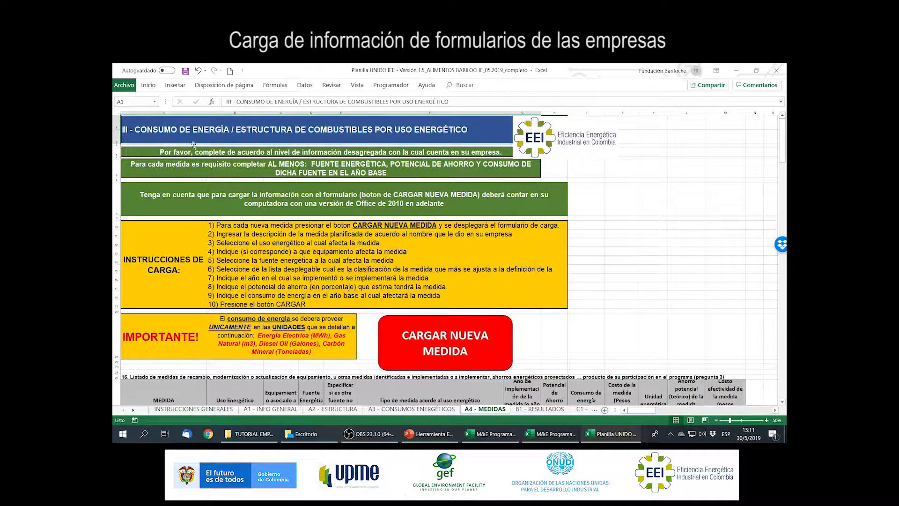
pyautogui.scroll(-3, 398, 294)
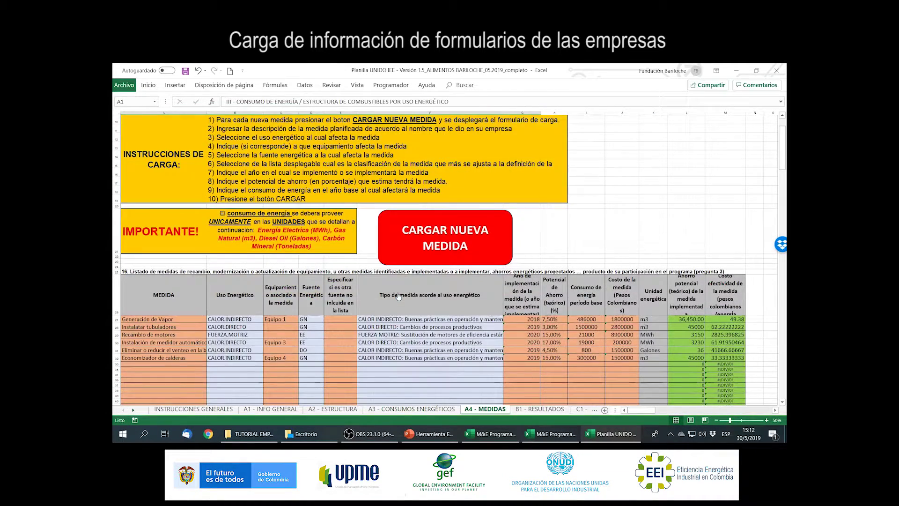
pyautogui.scroll(-1, 399, 296)
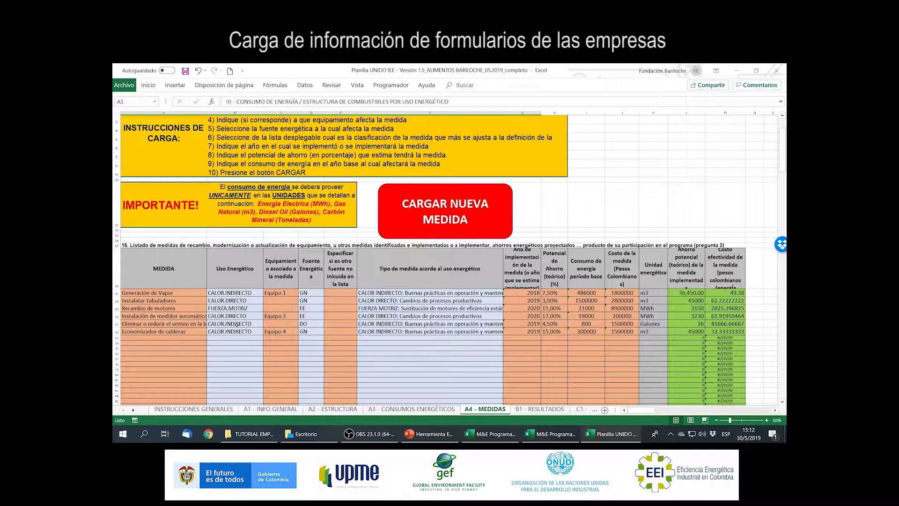
pyautogui.moveTo(180, 292); pyautogui.dragTo(626, 335)
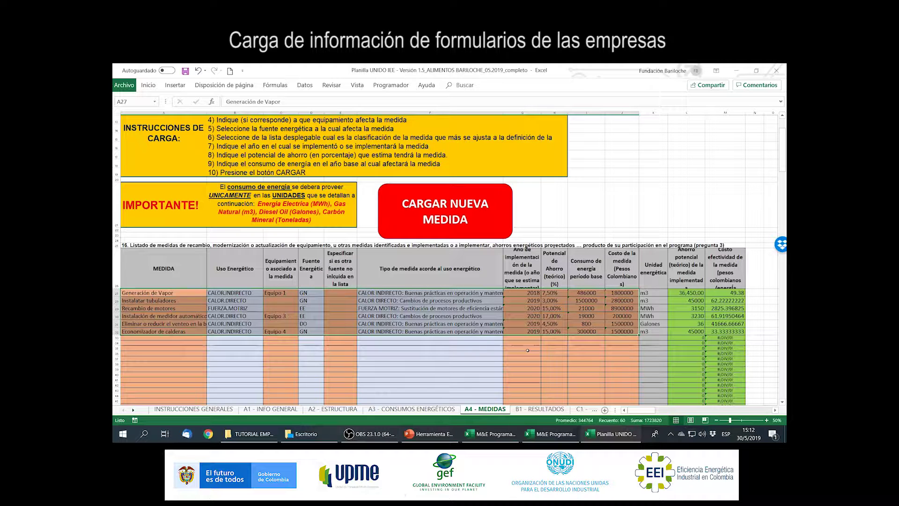
# Examine the consumption tables and the consumption and savings charts, Figures I to IV, on the B1 - RESULTADOS sheet.
pyautogui.click(536, 411)
pyautogui.scroll(-3, 439, 330)
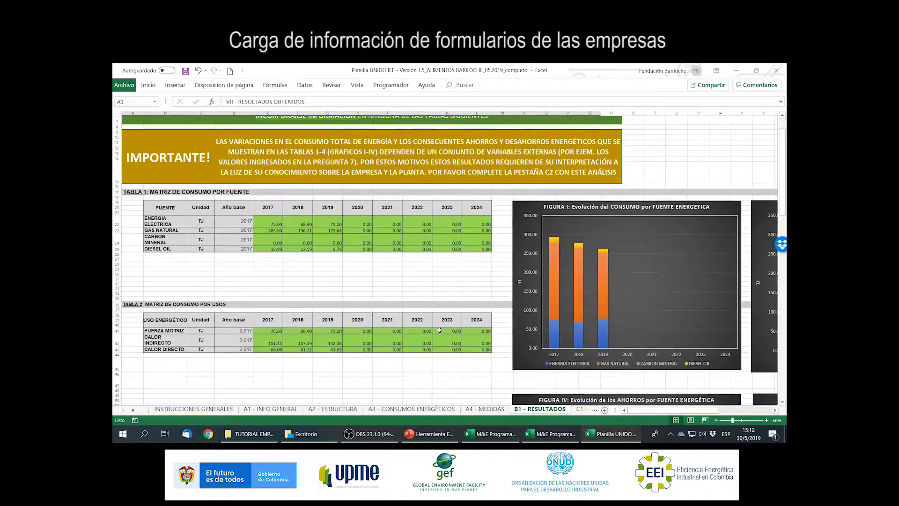
pyautogui.moveTo(640, 408); pyautogui.dragTo(668, 409)
pyautogui.scroll(-2, 560, 310)
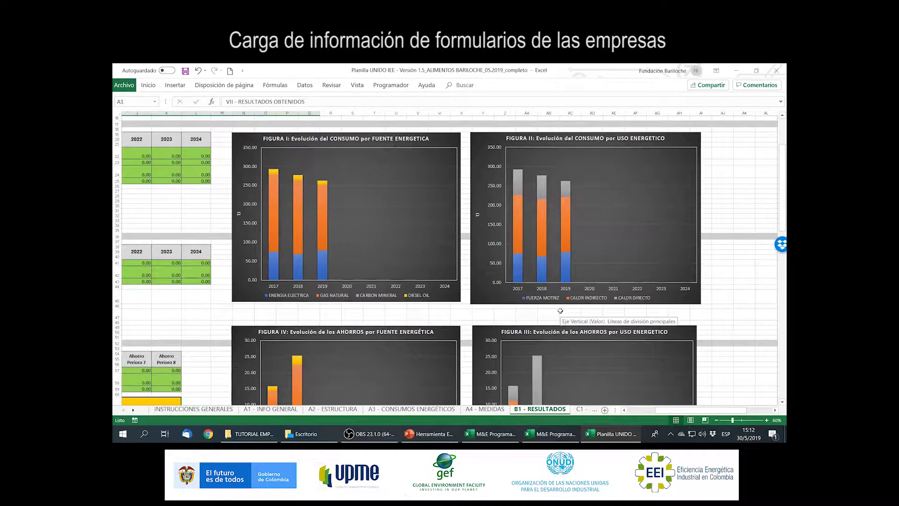
pyautogui.scroll(-5, 561, 310)
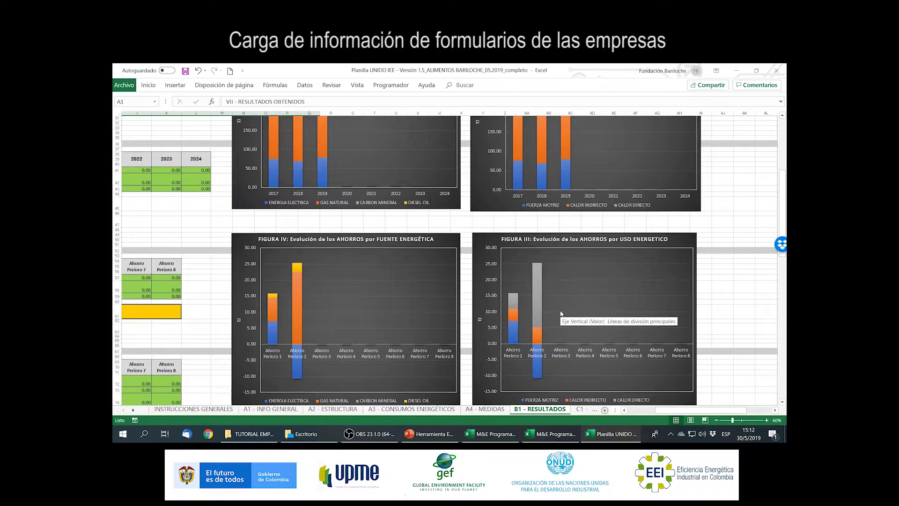
pyautogui.scroll(-3, 562, 312)
pyautogui.scroll(-2, 560, 311)
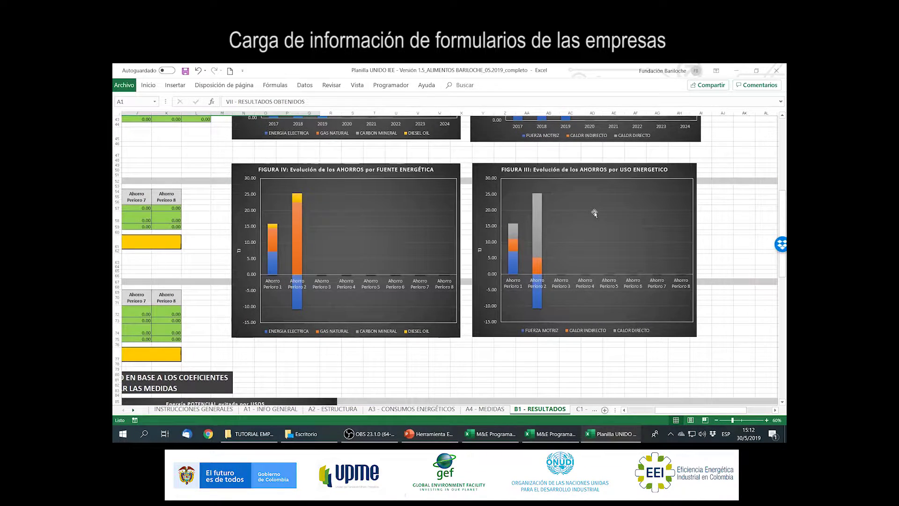
pyautogui.scroll(-4, 604, 341)
# Review the real savings, estimated savings by use and source, and avoided emissions in Tables 4 to 7 with their charts.
pyautogui.moveTo(661, 408); pyautogui.dragTo(633, 410)
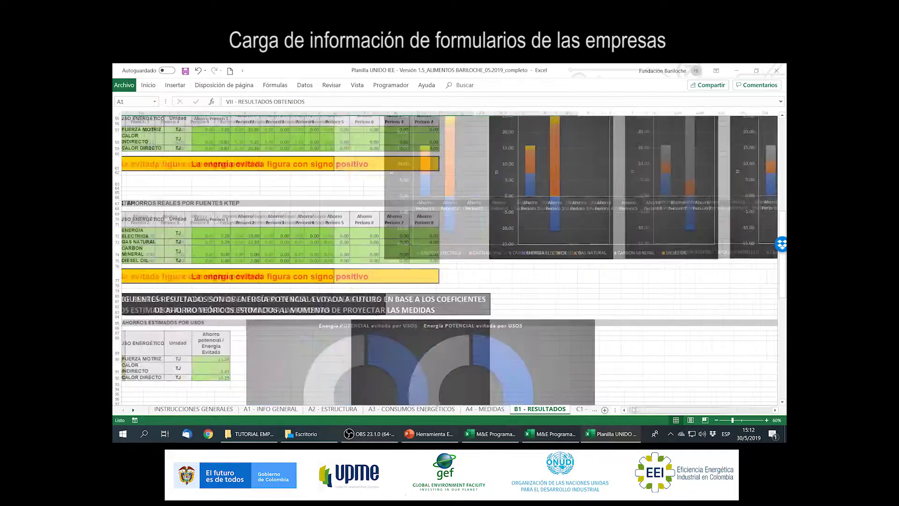
pyautogui.scroll(-3, 487, 319)
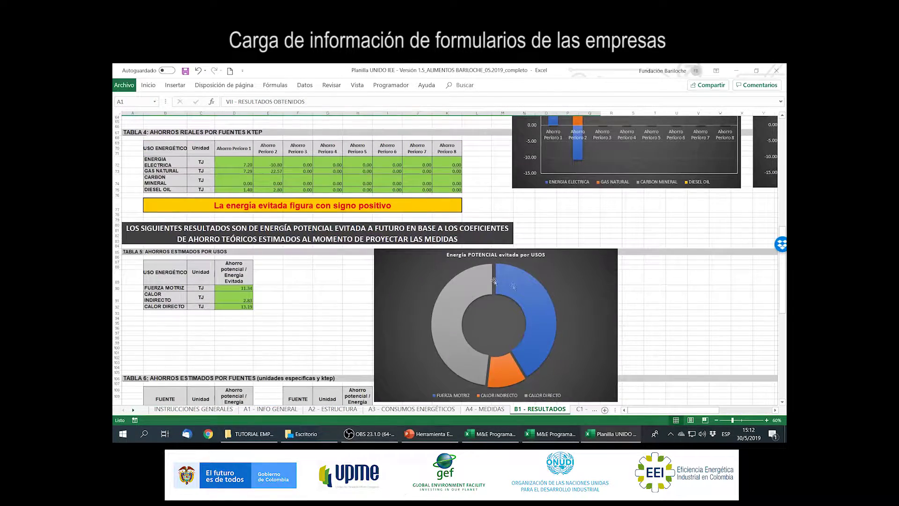
pyautogui.scroll(-6, 494, 281)
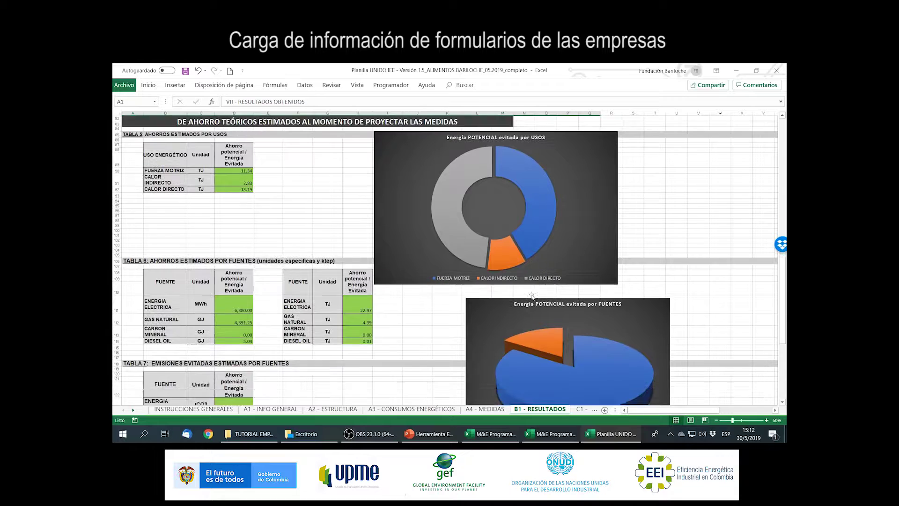
pyautogui.scroll(-1, 532, 296)
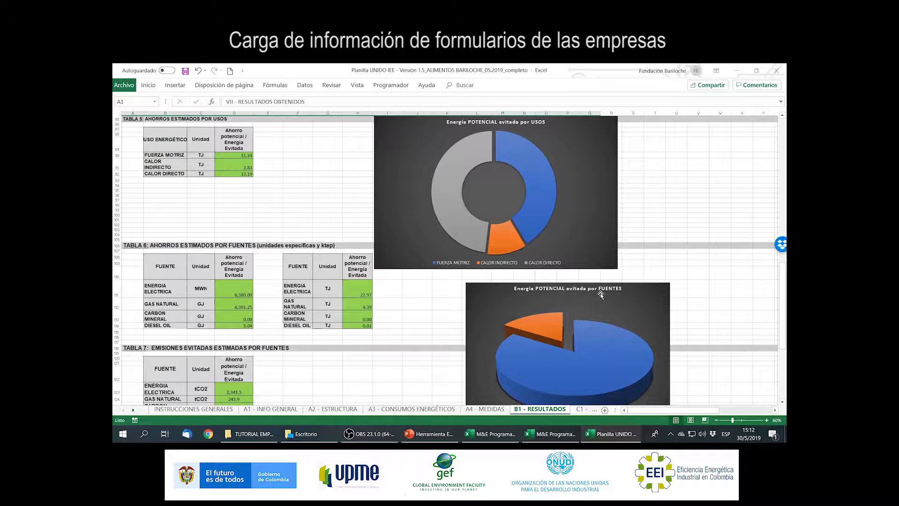
pyautogui.scroll(-9, 589, 330)
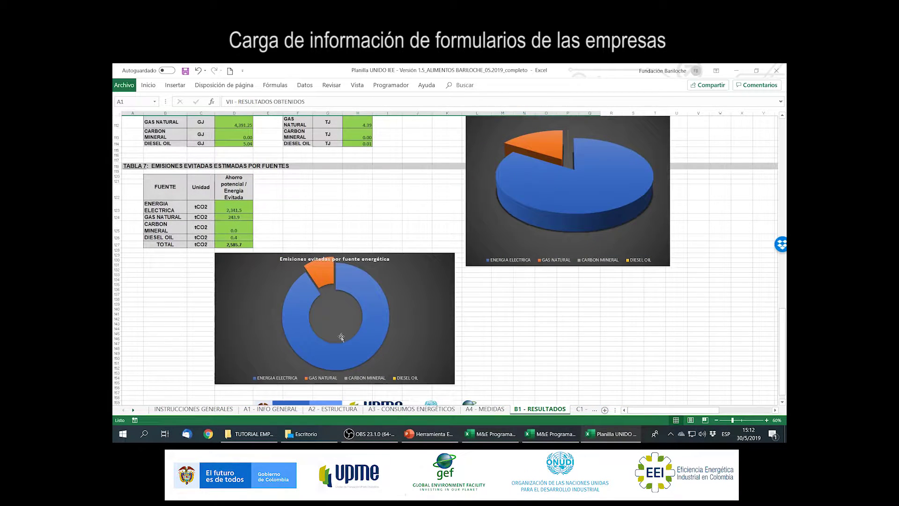
pyautogui.scroll(12, 409, 280)
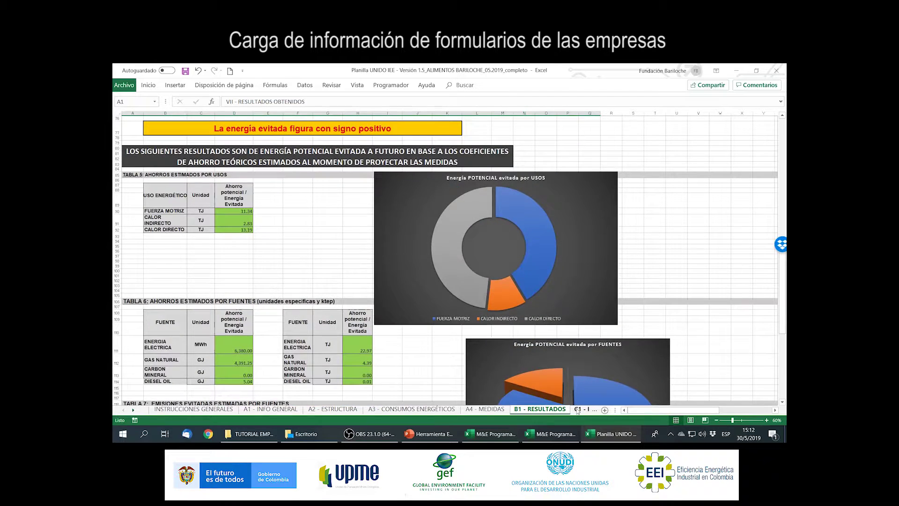
# Open the C1 results interpretation sheet and examine its questions on the causes of energy consumption changes.
pyautogui.click(578, 410)
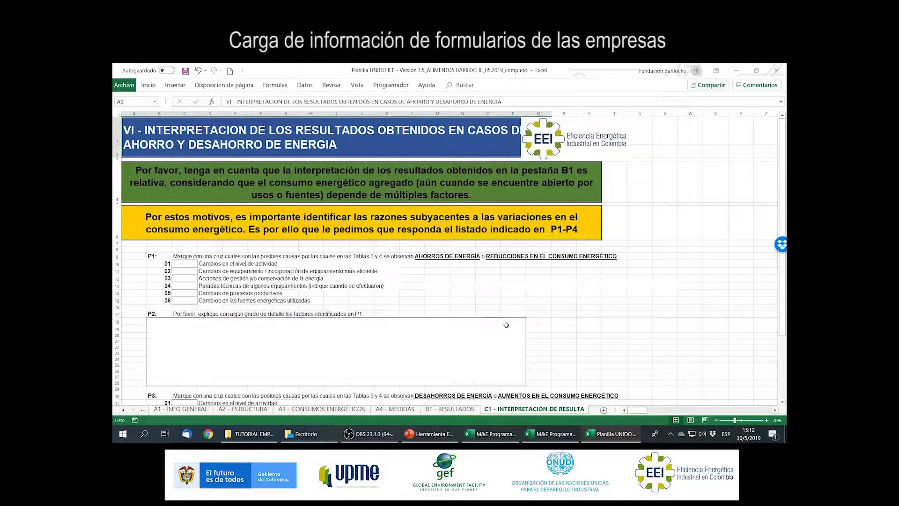
pyautogui.click(468, 411)
pyautogui.click(534, 408)
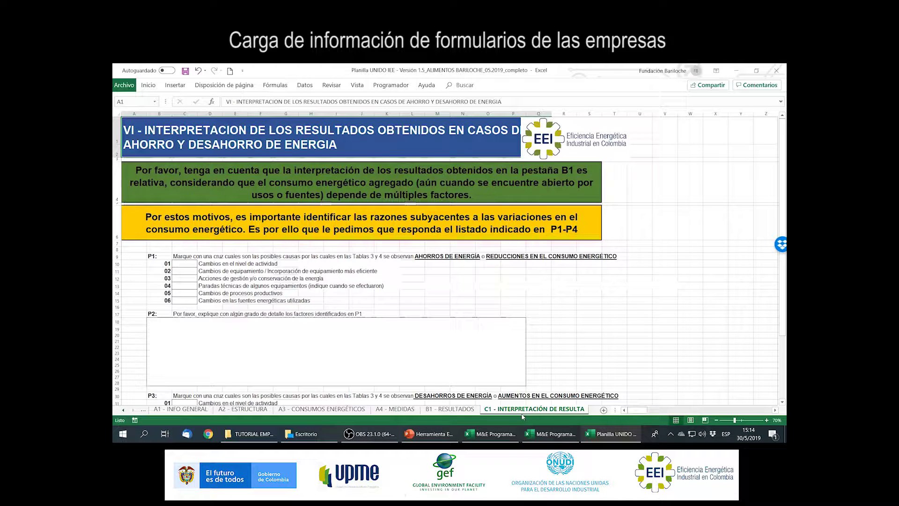
# Revisit the A3 energy consumption instructions and table, and return to the A4 - MEDIDAS sheet.
pyautogui.click(328, 409)
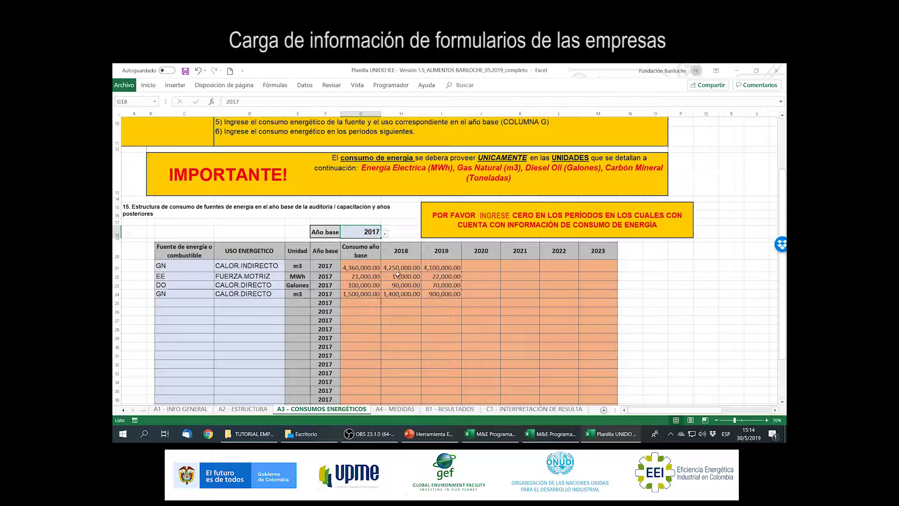
pyautogui.scroll(3, 397, 275)
pyautogui.scroll(-3, 420, 287)
pyautogui.click(387, 409)
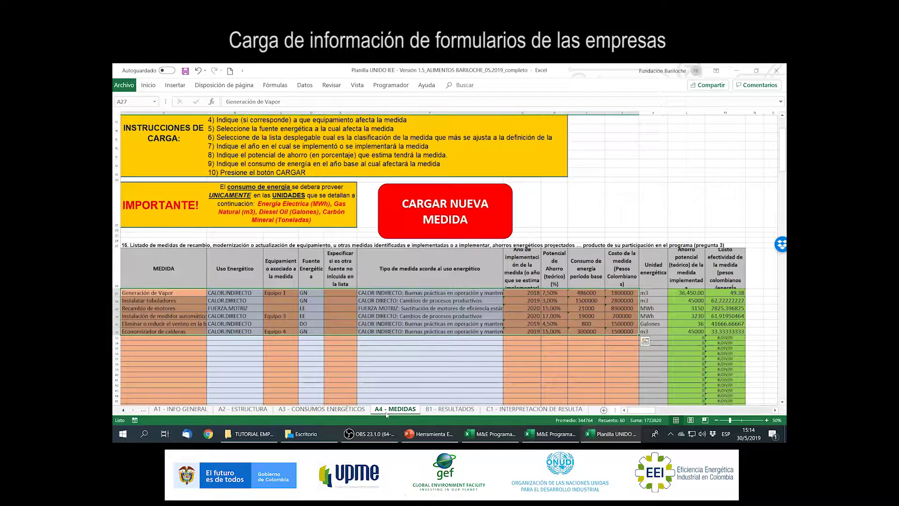
pyautogui.click(353, 412)
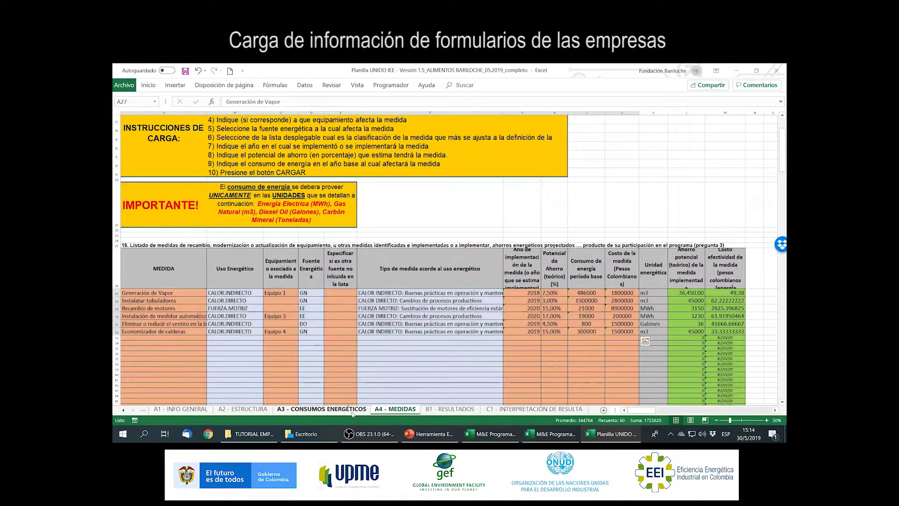
pyautogui.click(396, 411)
# Show the M&E Programa de UNIDO IEE workbook above the company workbook and make its B1-CONSUMOS ENERGETICOS sheet active.
pyautogui.moveTo(543, 434)
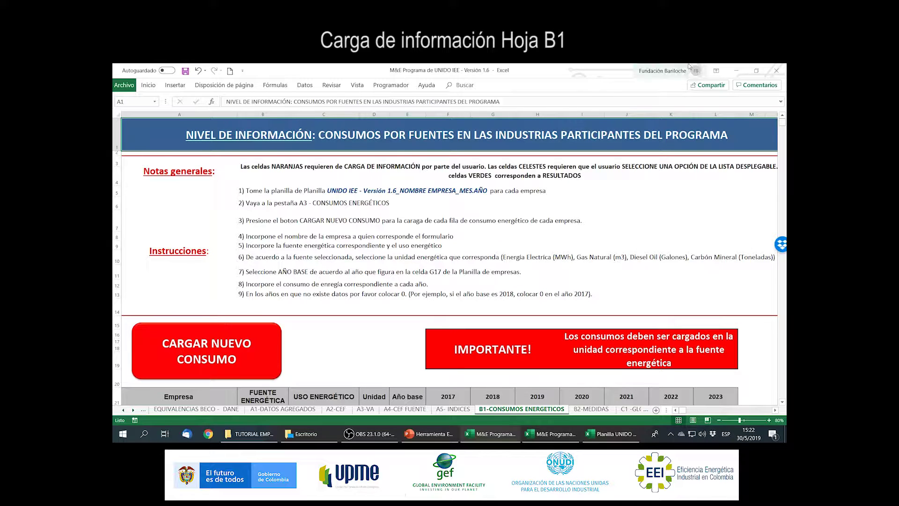
pyautogui.click(757, 71)
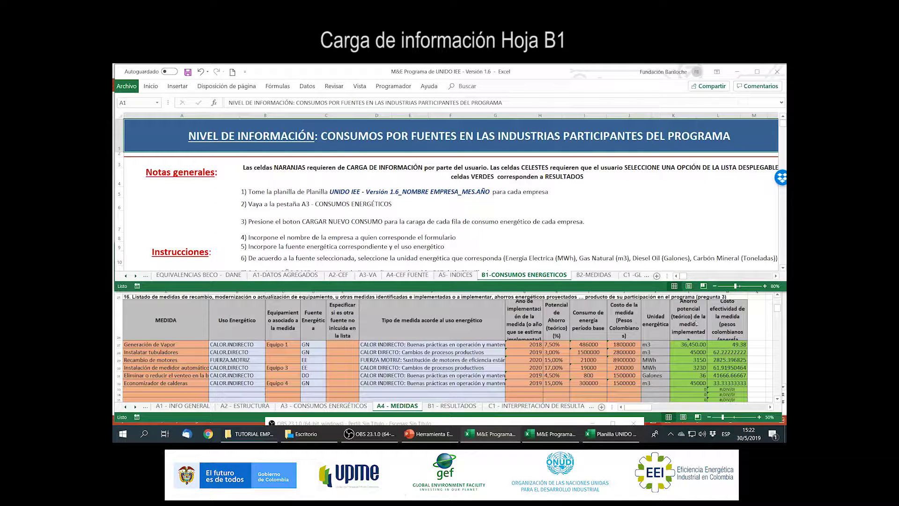
pyautogui.click(754, 318)
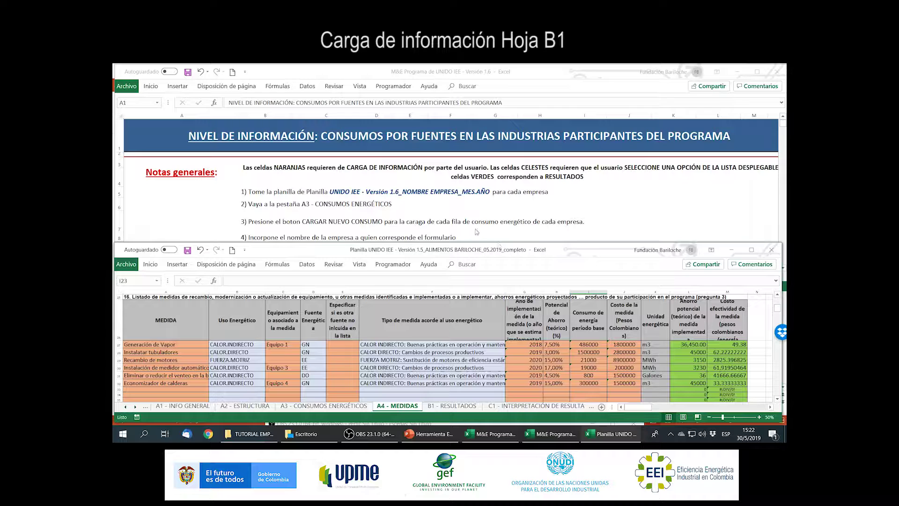
pyautogui.click(477, 232)
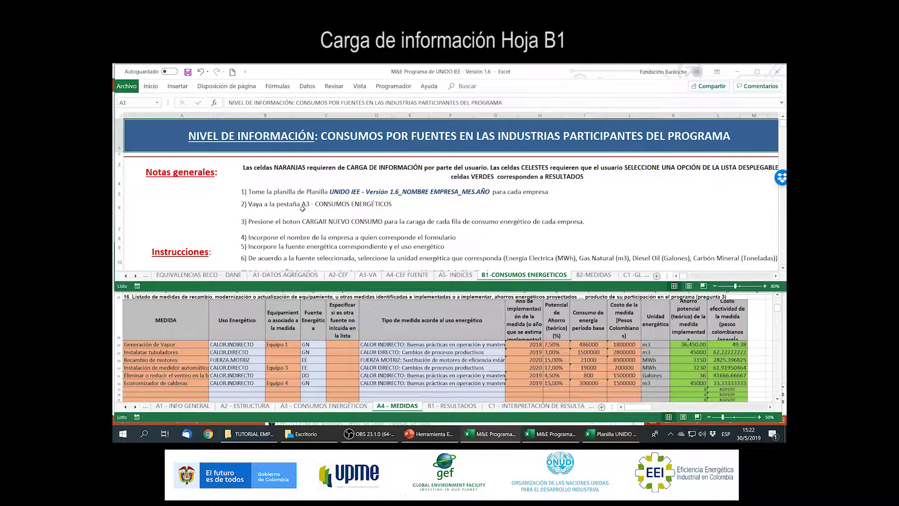
# Open the A3 - CONSUMOS ENERGÉTICOS sheet of the company workbook and review its instructions and consumption table.
pyautogui.click(362, 406)
pyautogui.click(362, 406)
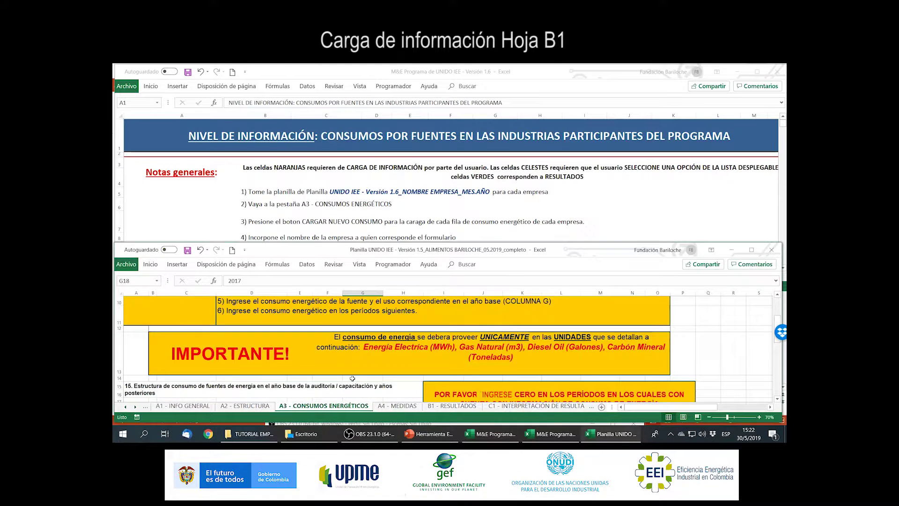
pyautogui.scroll(3, 352, 379)
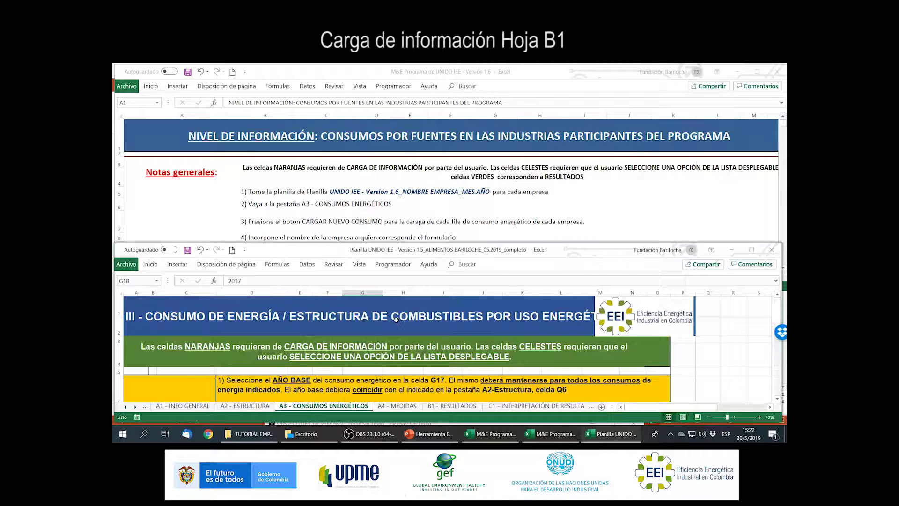
pyautogui.scroll(-5, 396, 320)
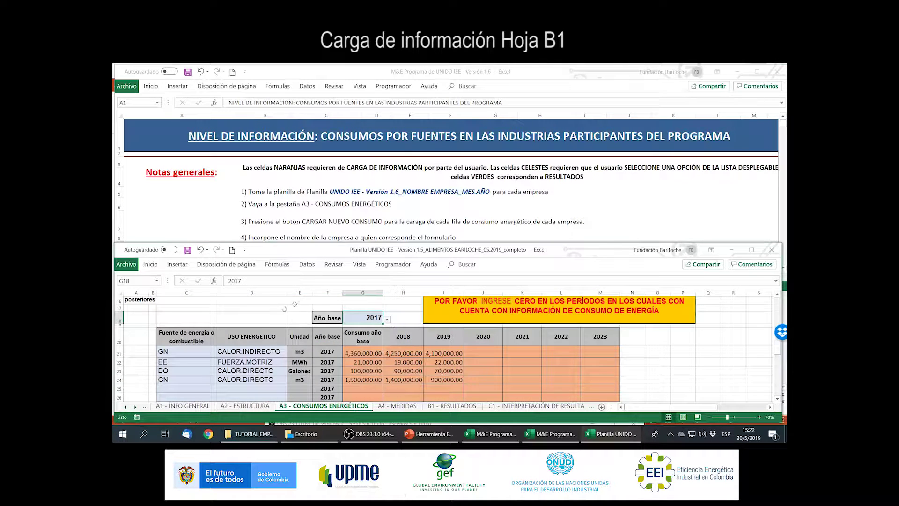
# Return to the M&E program workbook and review the B1 instructions, new-consumption entry area and consumption table.
pyautogui.click(391, 233)
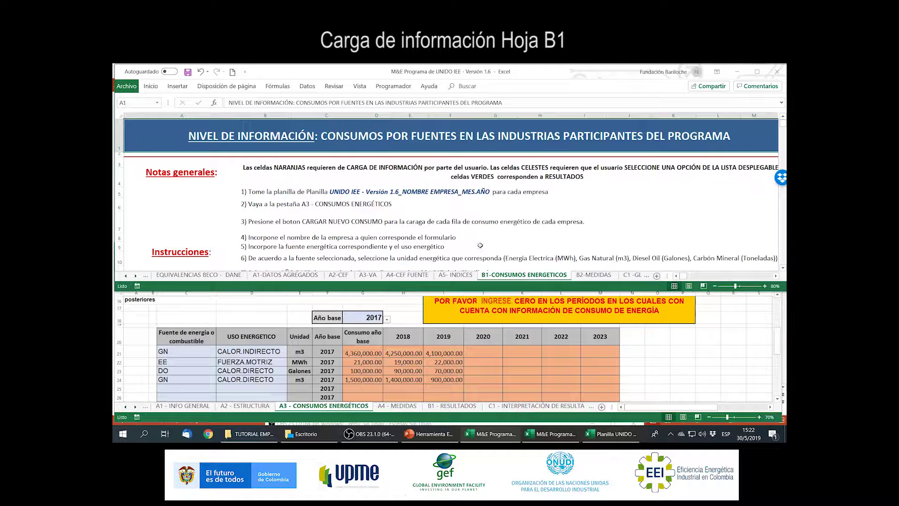
pyautogui.scroll(-1, 475, 240)
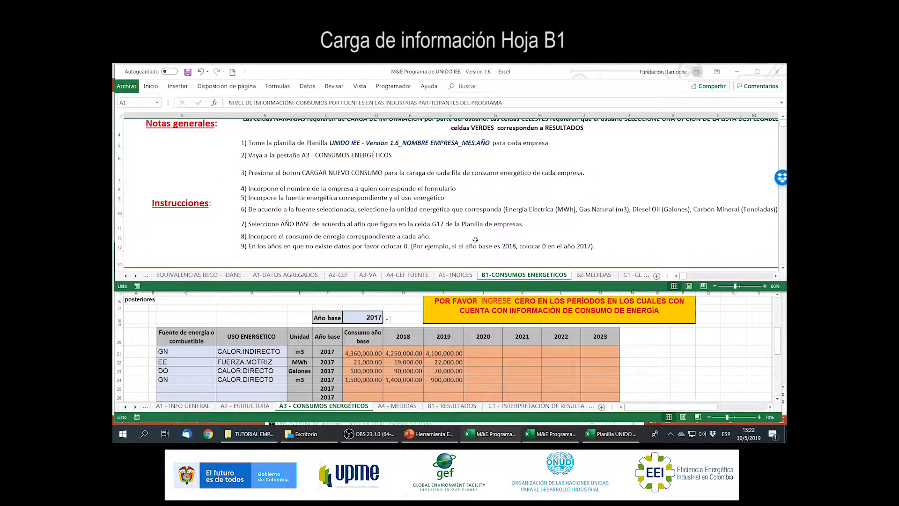
pyautogui.scroll(-3, 475, 240)
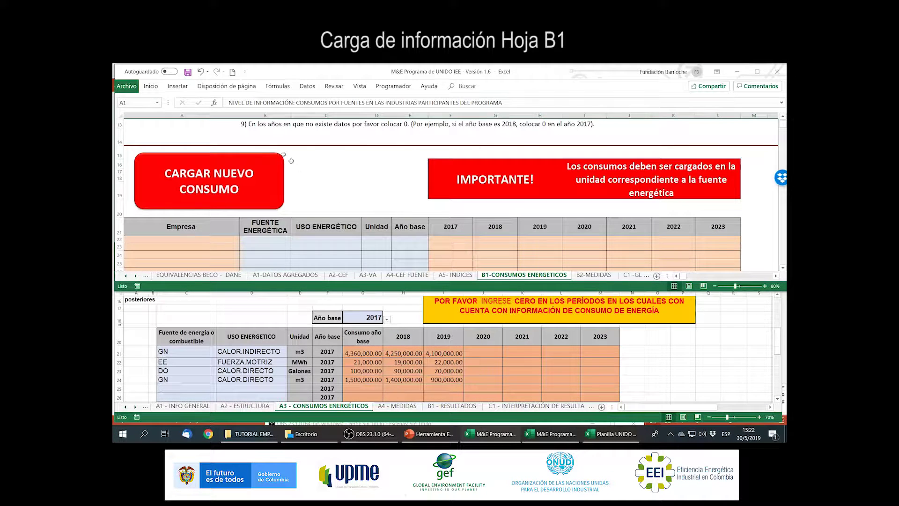
pyautogui.scroll(3, 373, 206)
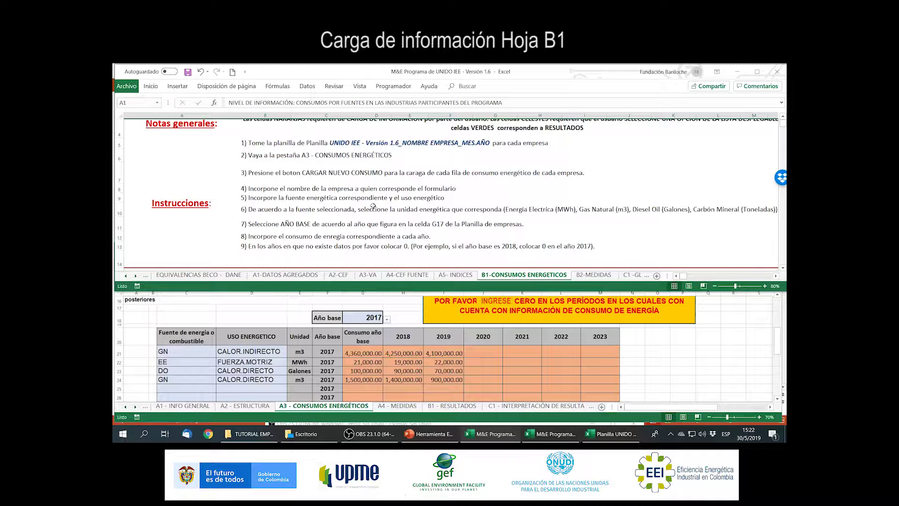
# Examine the first three consumption rows (GN, EE and DO) in the company's A3 table.
pyautogui.click(115, 352)
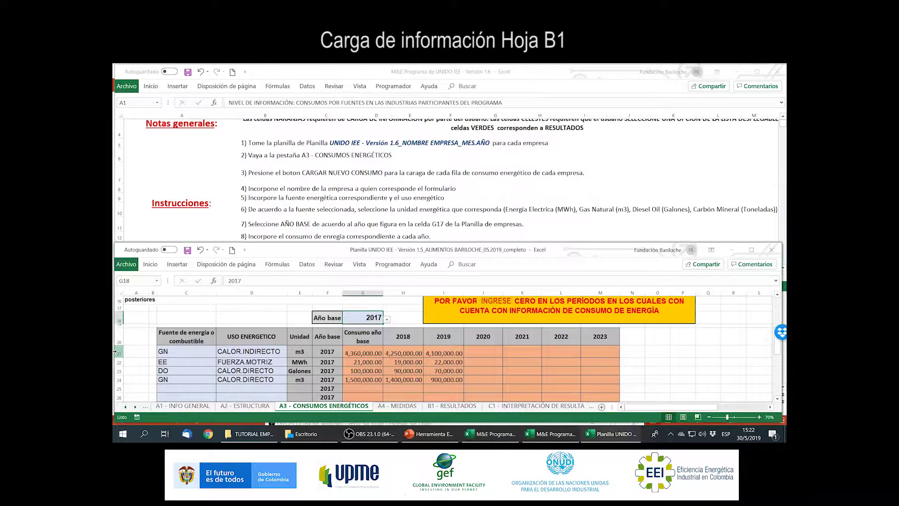
pyautogui.click(115, 351)
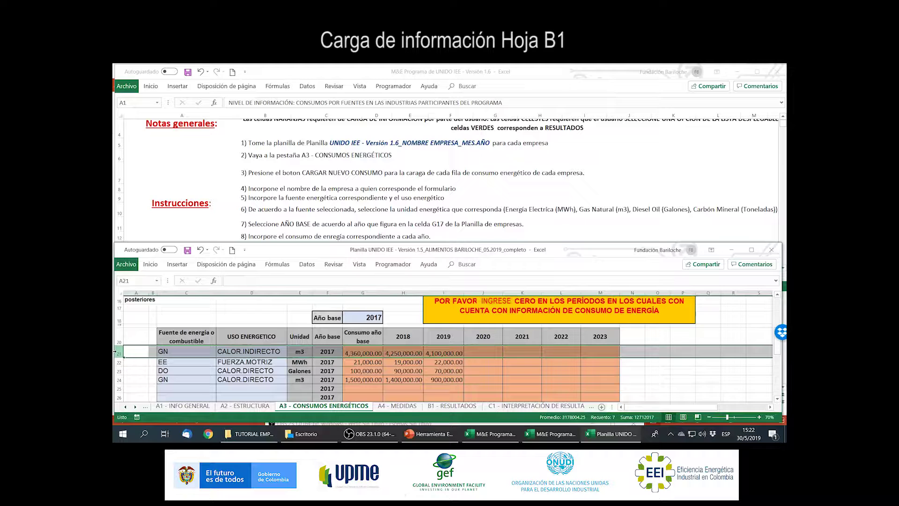
pyautogui.click(117, 362)
pyautogui.click(117, 371)
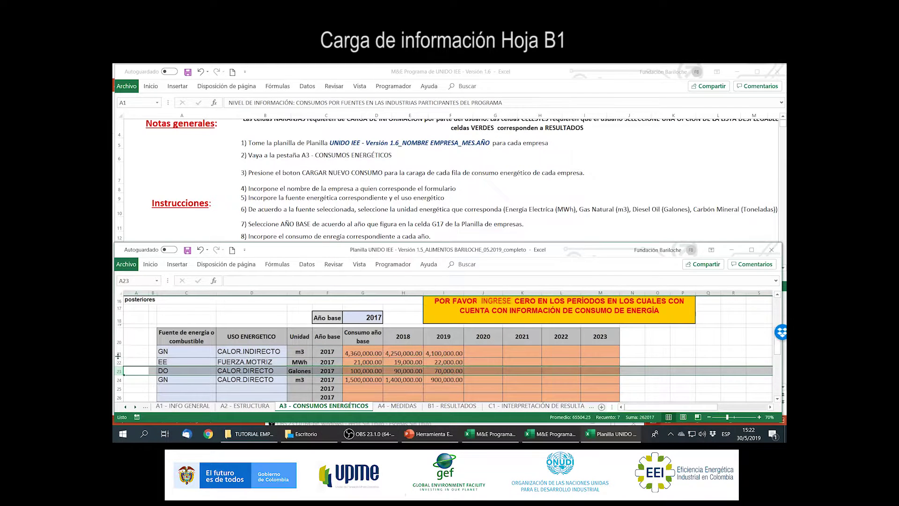
pyautogui.click(117, 352)
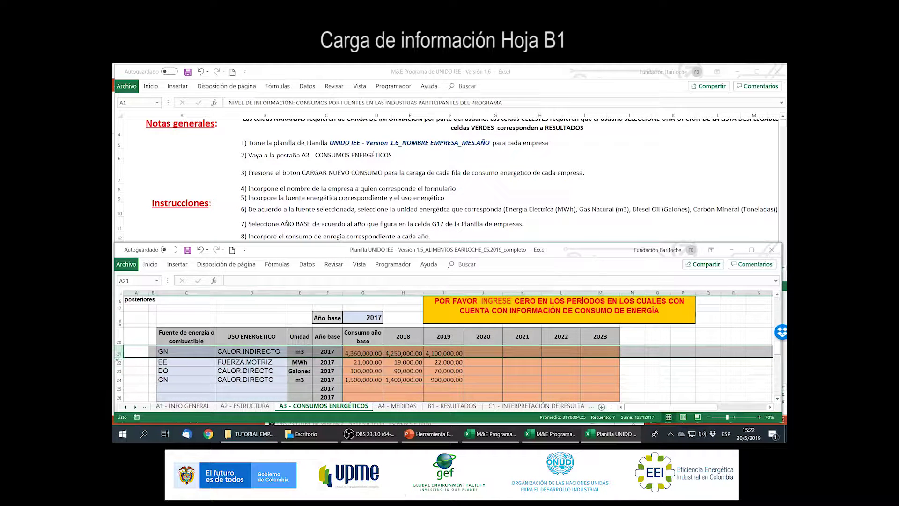
pyautogui.click(117, 362)
pyautogui.click(117, 370)
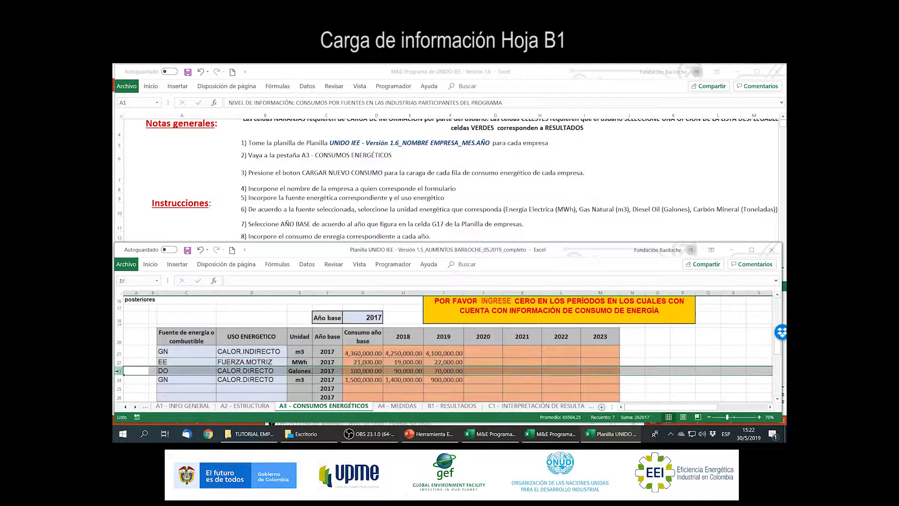
# Read instruction 6 on the B1 sheet about the energy unit that corresponds to each source.
pyautogui.click(246, 236)
pyautogui.scroll(-1, 373, 242)
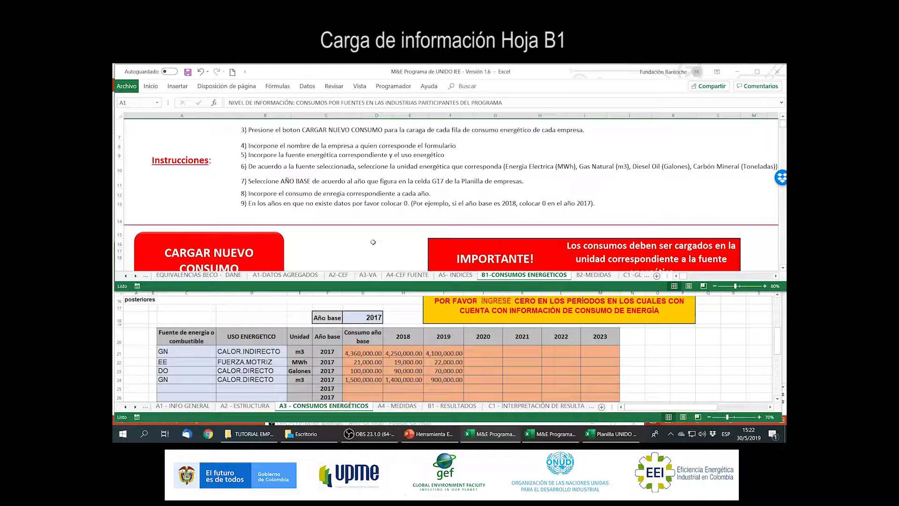
pyautogui.click(350, 168)
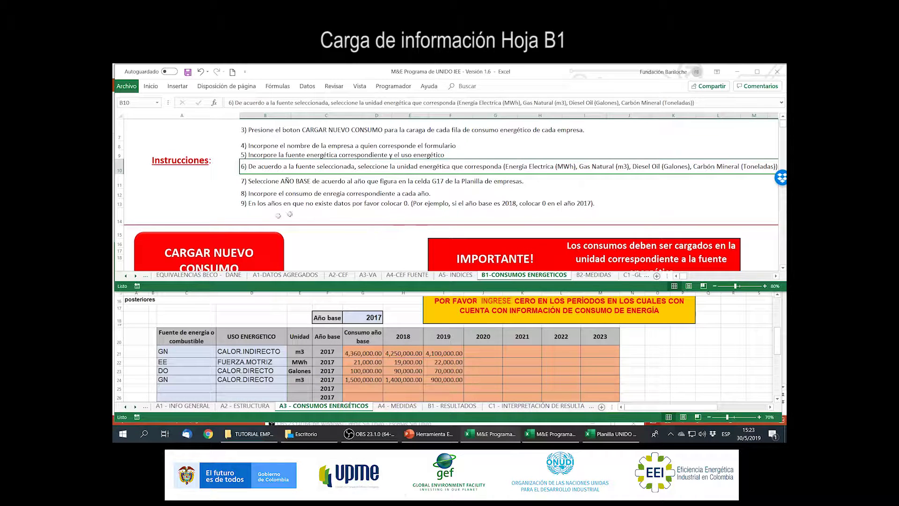
# Open the new-consumption form on sheet B1, reposition it over the workbooks, and enter Alimentos Bariloche as the company.
pyautogui.click(226, 253)
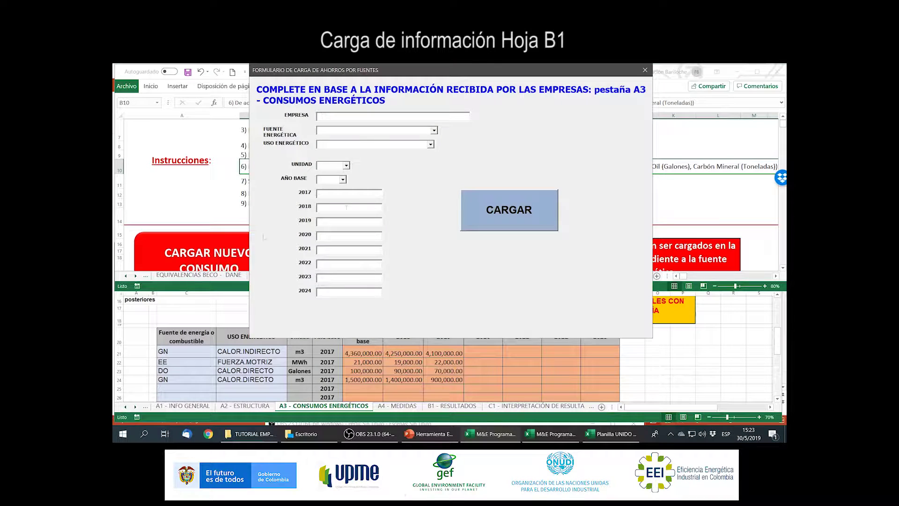
pyautogui.click(645, 70)
pyautogui.click(228, 253)
pyautogui.moveTo(403, 70); pyautogui.dragTo(382, 69)
pyautogui.write('aLIMENTOS baRILOCHE')
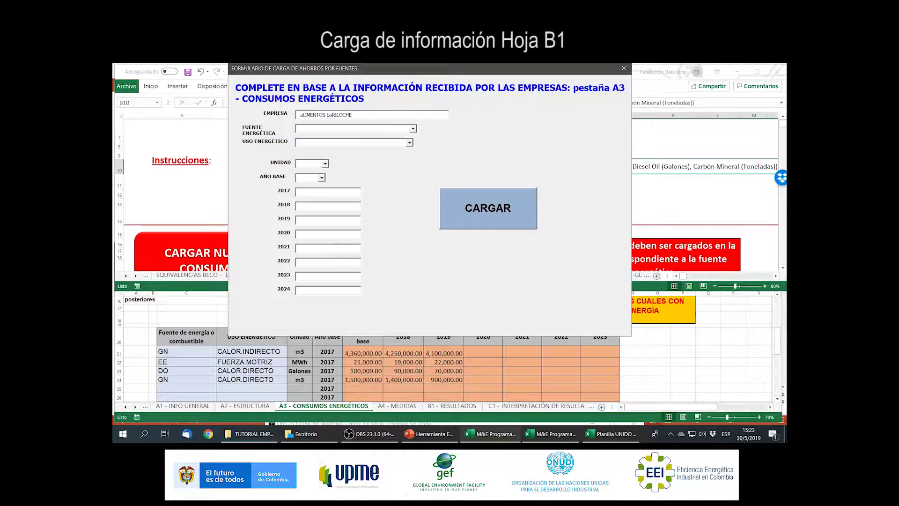
pyautogui.hotkey('shift', 'Home')
pyautogui.write('Alimentos Bariloche')
# Set the record's energy source to GN, energy use to CALOR.INDIRECTO and unit to m3.
pyautogui.click(327, 131)
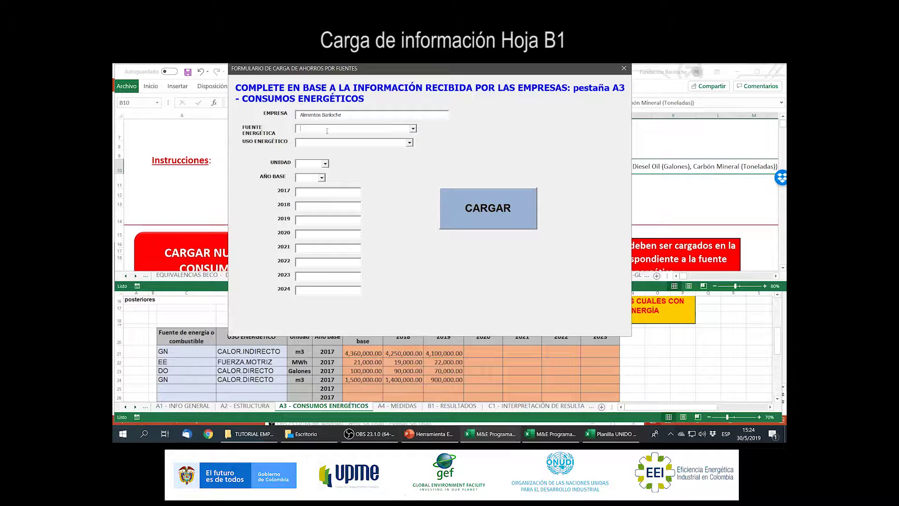
pyautogui.click(413, 129)
pyautogui.click(401, 142)
pyautogui.click(410, 143)
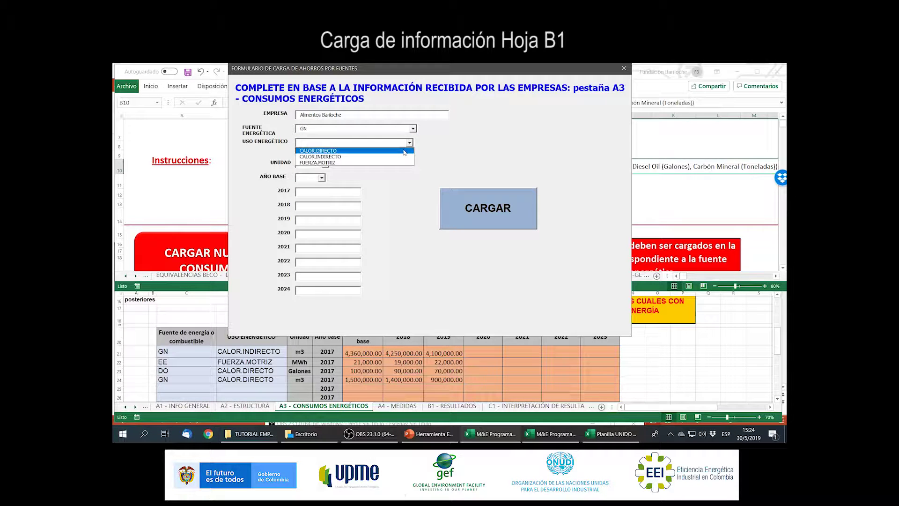
pyautogui.click(401, 156)
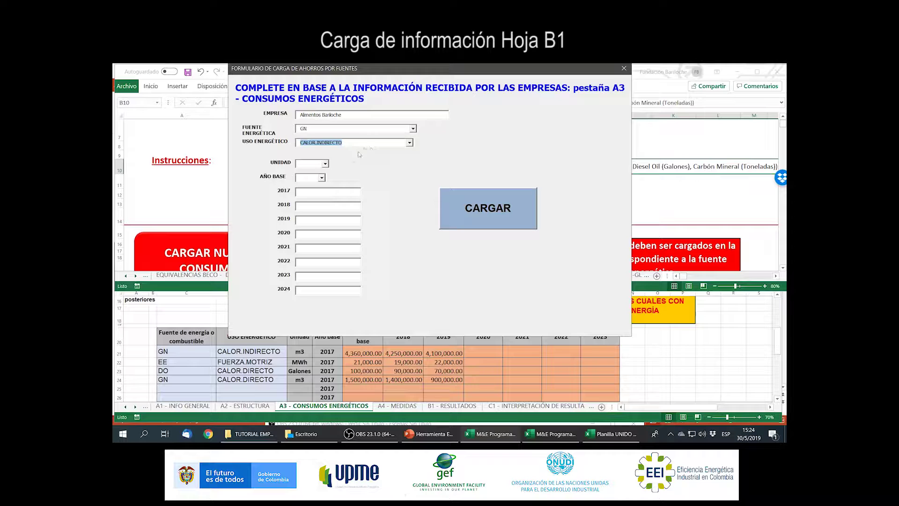
pyautogui.click(325, 165)
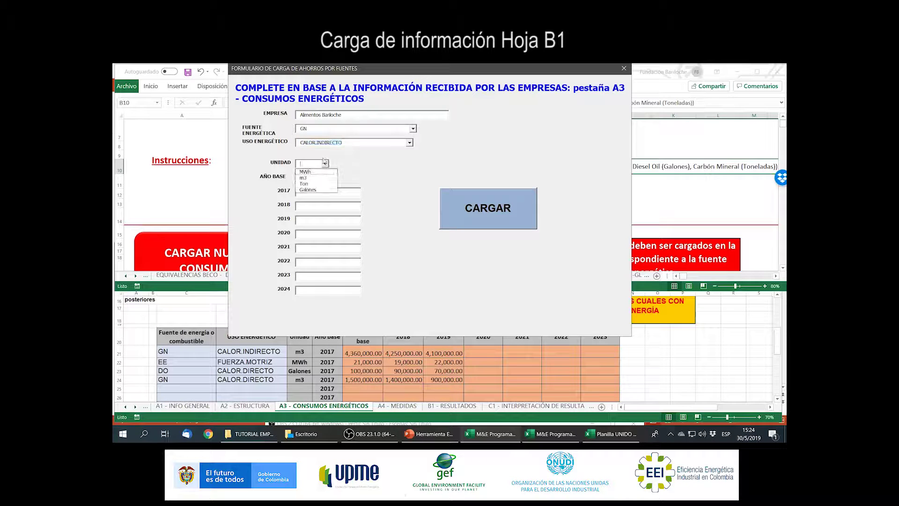
pyautogui.click(317, 178)
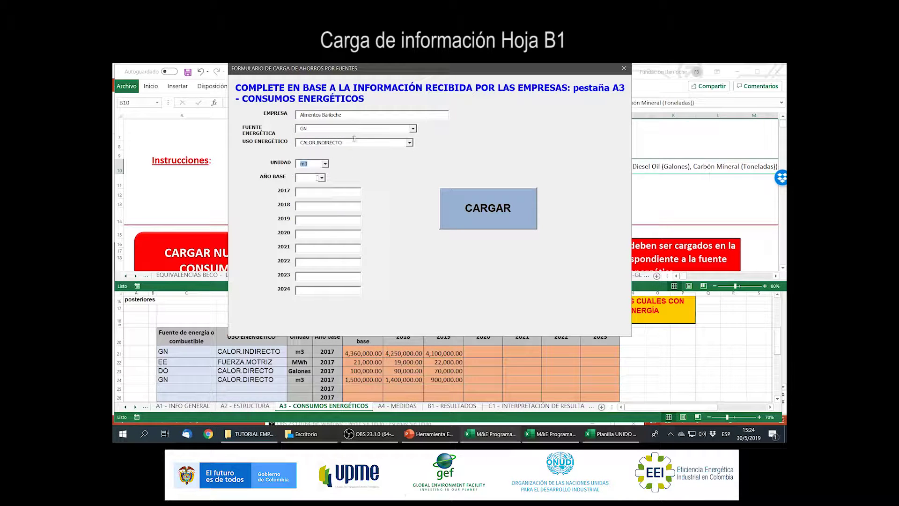
pyautogui.click(313, 164)
# Set base year 2017, enter 4360000, 4250000 and 4100000 for 2017 to 2019 and 0 for the remaining years, and load the record.
pyautogui.click(321, 178)
pyautogui.click(322, 186)
pyautogui.write('4250000410000')
pyautogui.press('Tab')
pyautogui.write('0')
pyautogui.press('Tab')
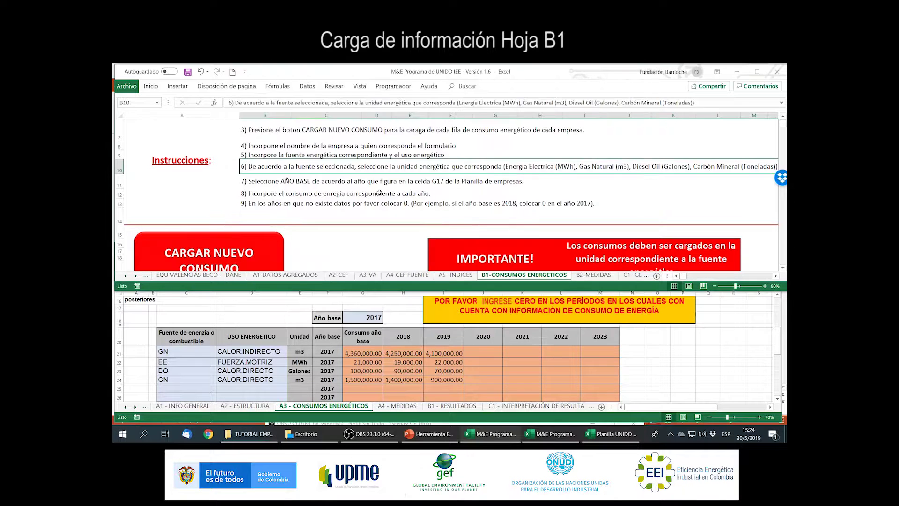
# Enlarge the M&E workbook window and check the loaded GN row's company, source, use, unit and yearly consumption.
pyautogui.click(757, 71)
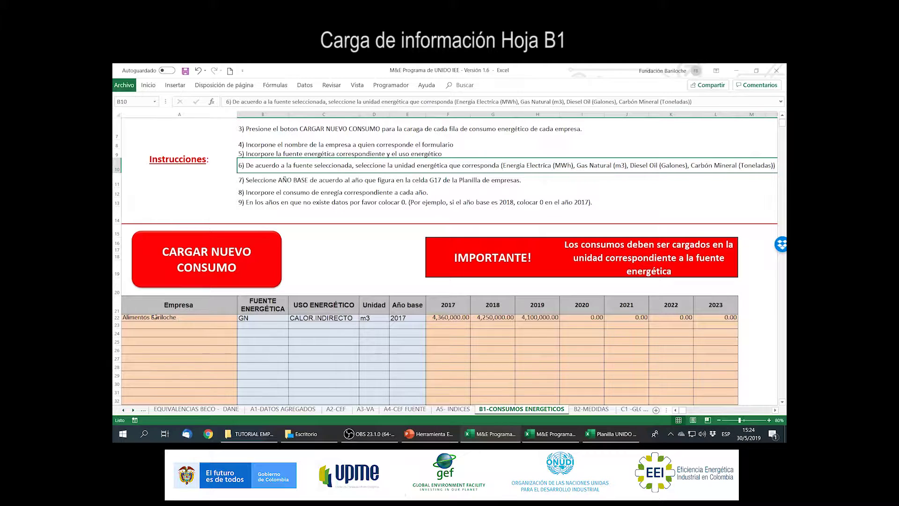
pyautogui.click(117, 318)
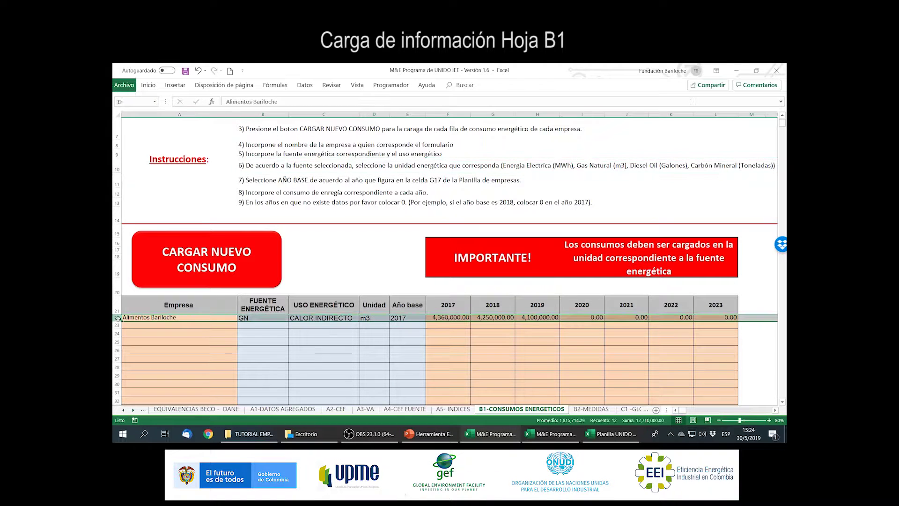
pyautogui.click(172, 318)
pyautogui.click(248, 321)
pyautogui.click(322, 319)
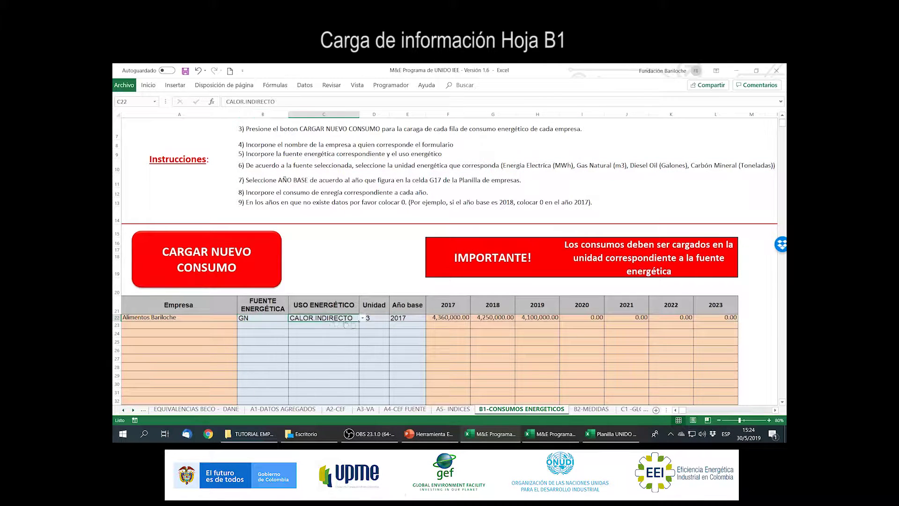
pyautogui.click(377, 319)
pyautogui.moveTo(440, 320); pyautogui.dragTo(496, 320)
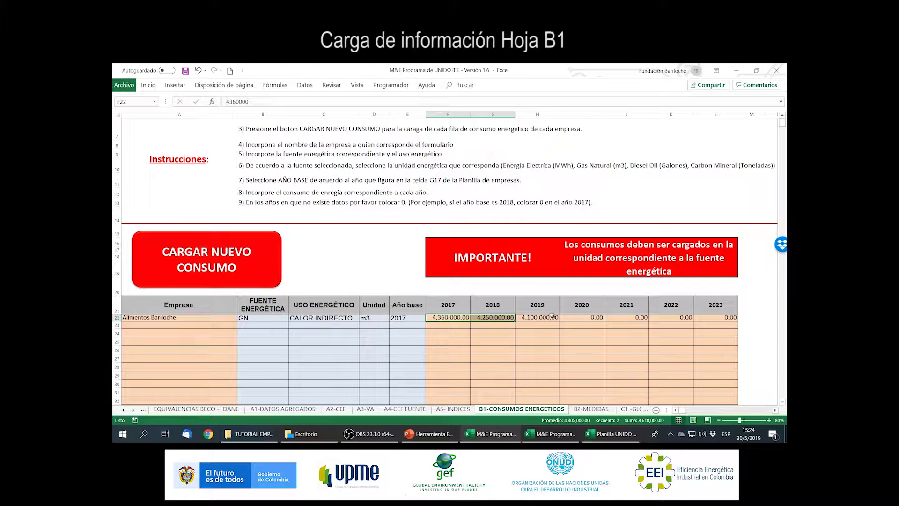
# Show both workbooks together again and start another consumption record with Alimentos Bariloche as the company.
pyautogui.click(756, 71)
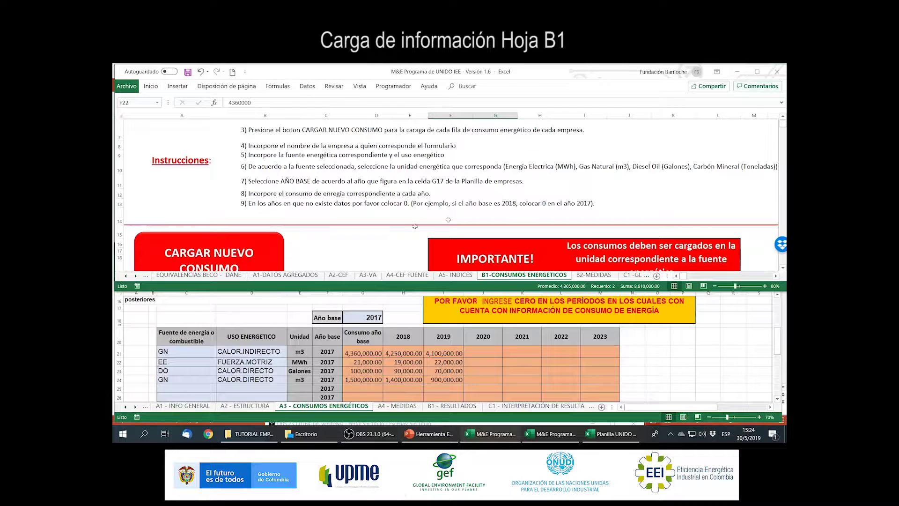
pyautogui.click(228, 256)
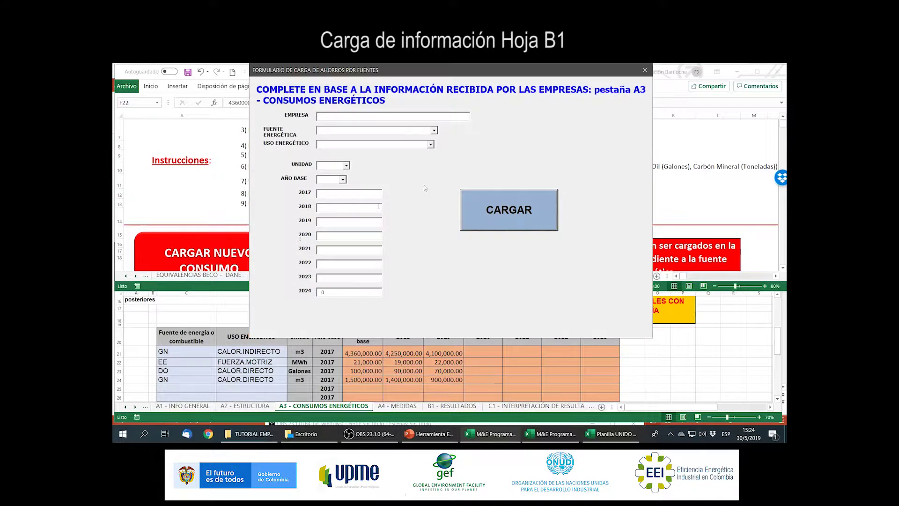
pyautogui.click(360, 116)
pyautogui.write('A')
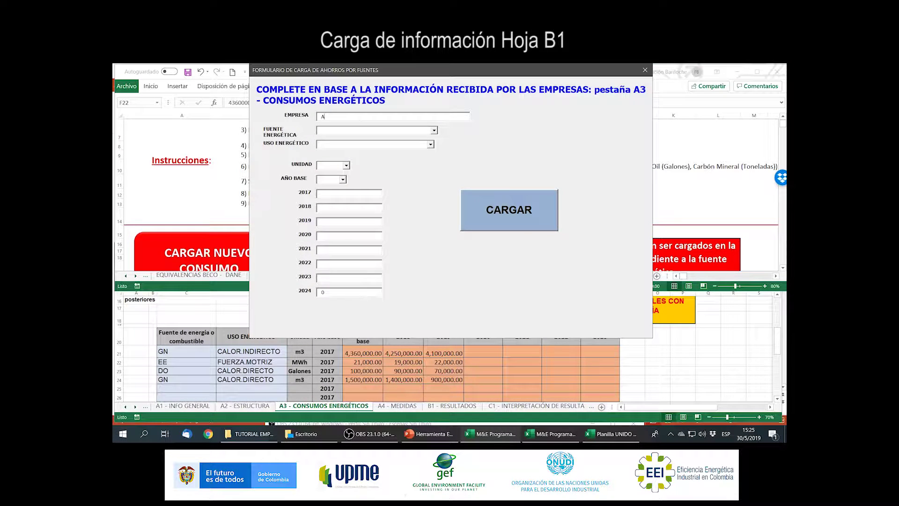
pyautogui.write('limentos Bariloche')
# Set the second record's energy source to EE, energy use to FUERZA.MOTRIZ, unit to MWh and base year to 2017.
pyautogui.click(434, 130)
pyautogui.click(431, 142)
pyautogui.click(431, 144)
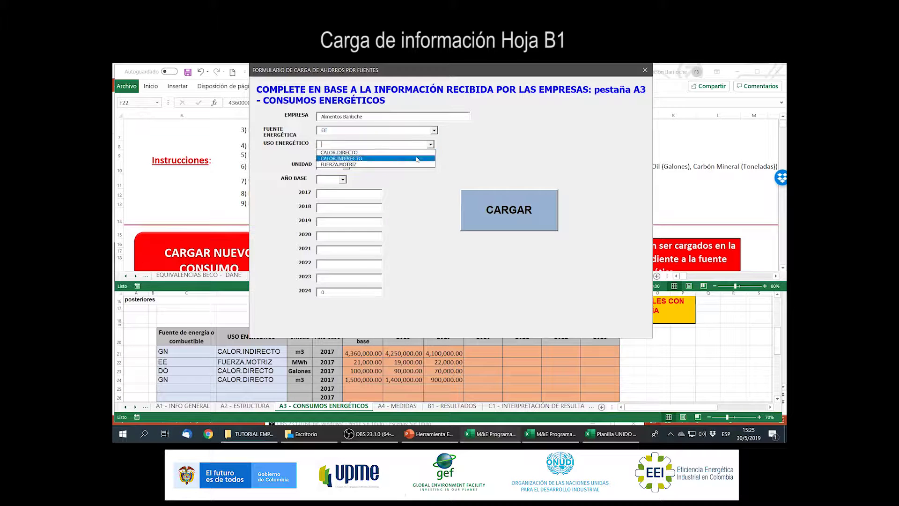
pyautogui.click(414, 165)
pyautogui.click(346, 166)
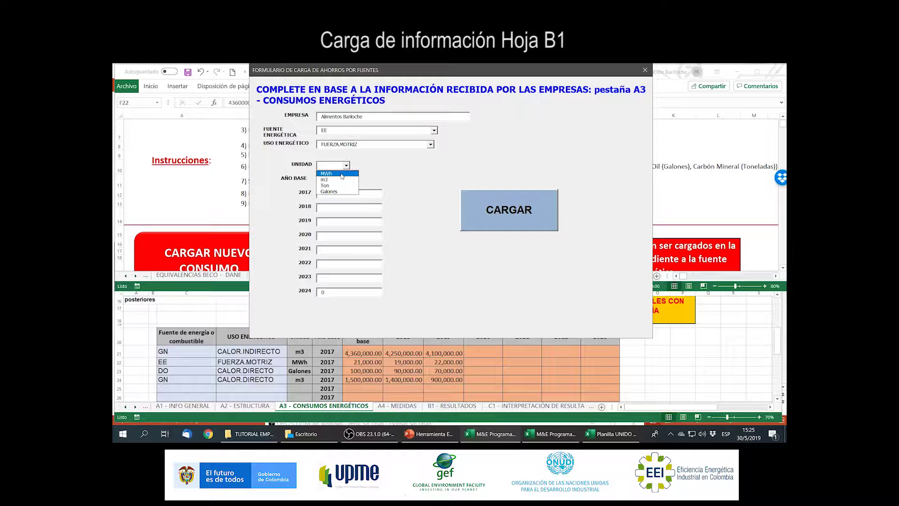
pyautogui.click(343, 174)
pyautogui.click(343, 179)
pyautogui.click(345, 186)
# Enter consumption of 21000 for 2017, 19000 for 2018 and 22000 for 2019, and try to load the record.
pyautogui.click(349, 193)
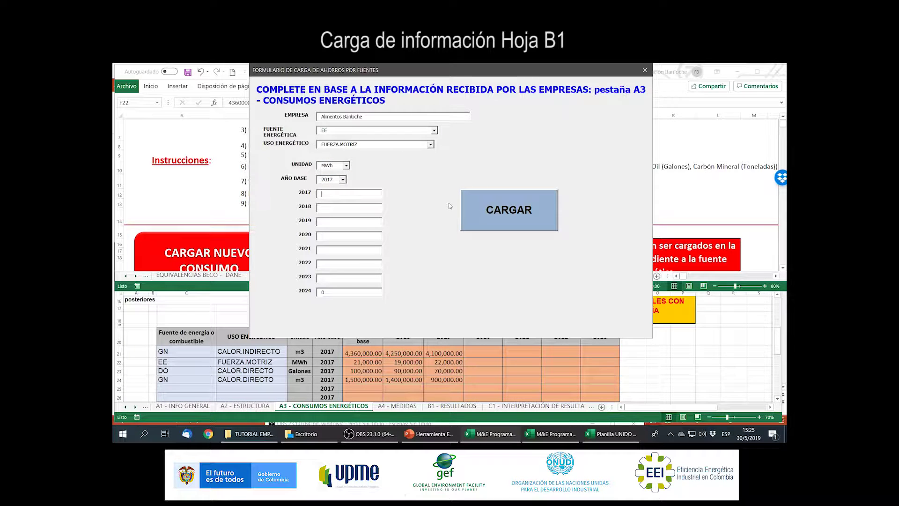
pyautogui.write('21000190022000')
pyautogui.press('Tab')
pyautogui.click(525, 220)
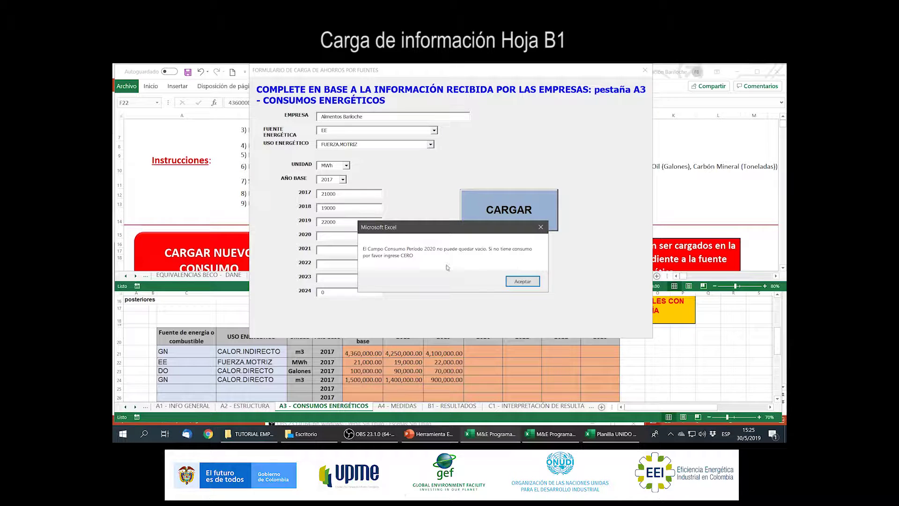
pyautogui.click(523, 281)
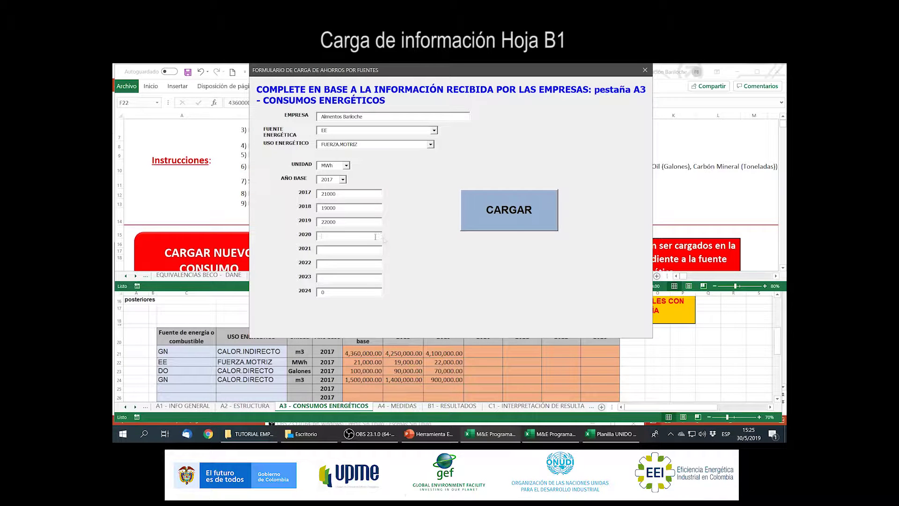
# Fill in 0 as the consumption for each year from 2020 to 2023.
pyautogui.write('0')
pyautogui.press('Tab')
pyautogui.press('Tab')
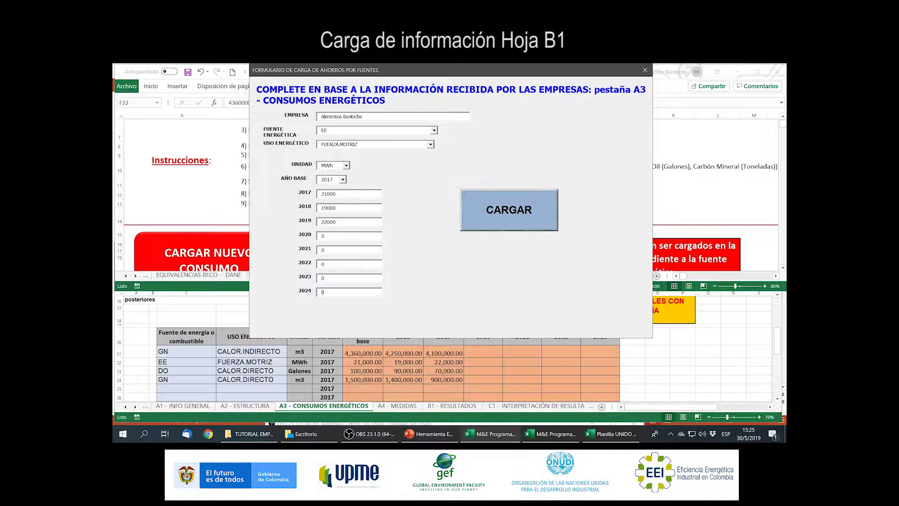
# Load the completed second consumption record and select its new row in the B1 consumption table.
pyautogui.press('Return')
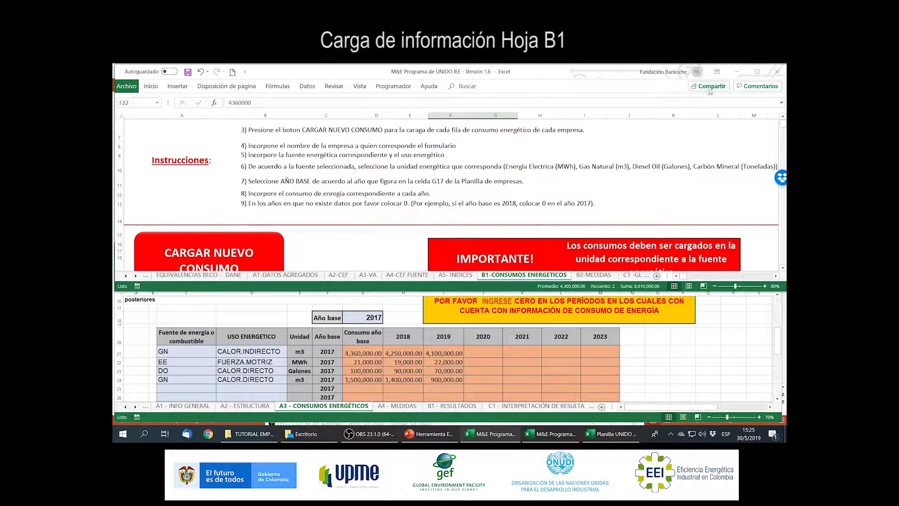
pyautogui.click(758, 72)
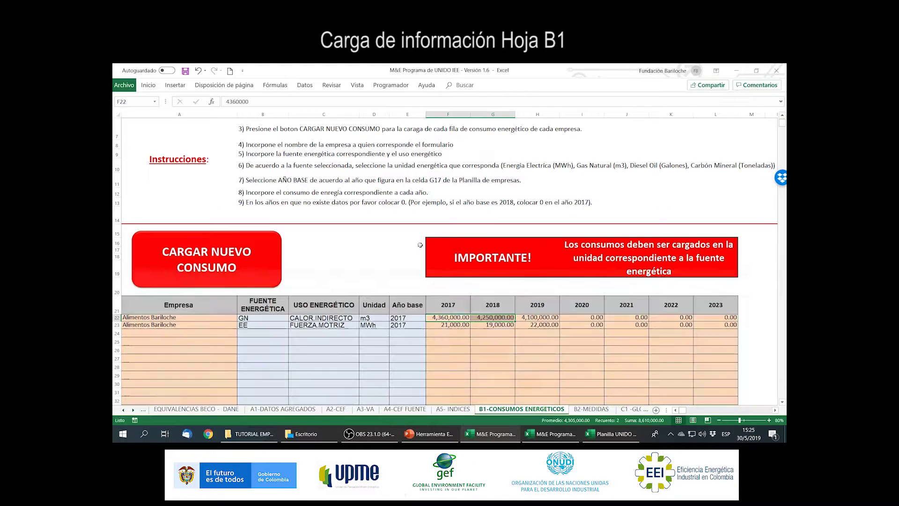
pyautogui.click(117, 324)
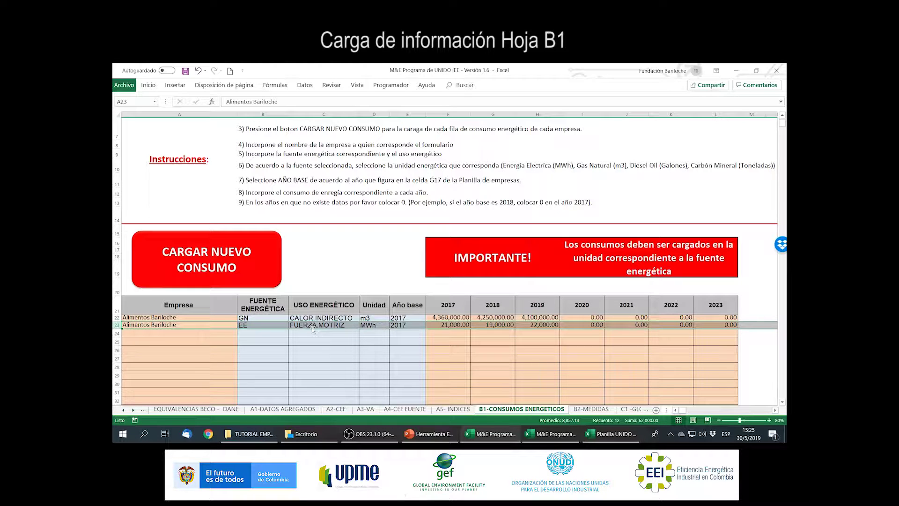
# Start a third consumption record for Alimentos Bariloche with energy source DO and energy use CALOR.DIRECTO.
pyautogui.click(250, 283)
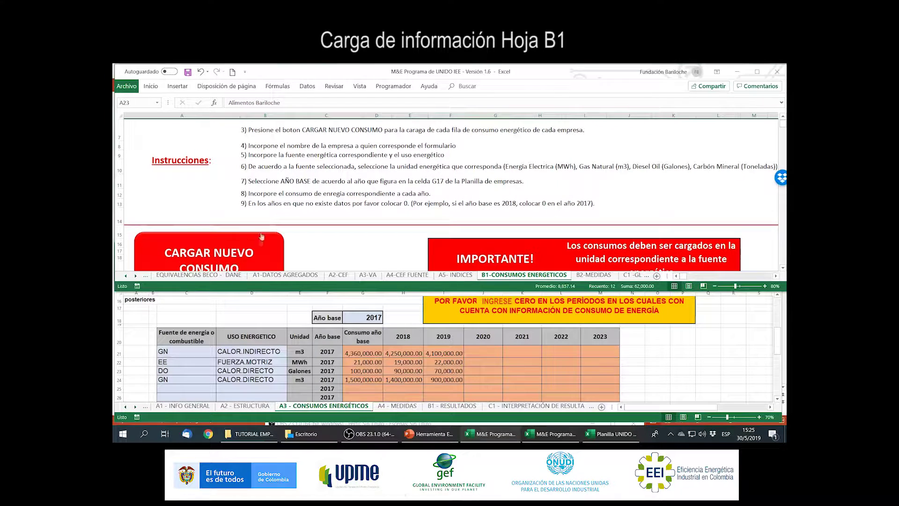
pyautogui.click(229, 252)
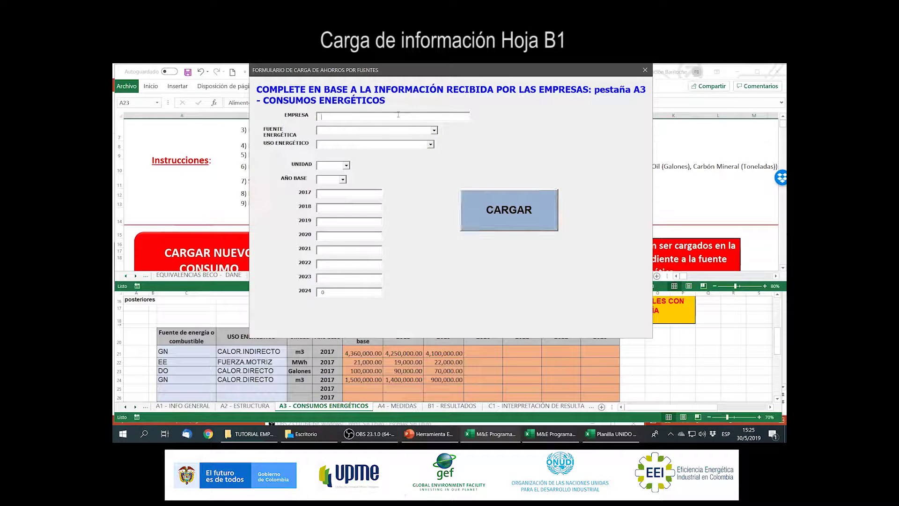
pyautogui.write('Almentos Bariloche')
pyautogui.click(434, 130)
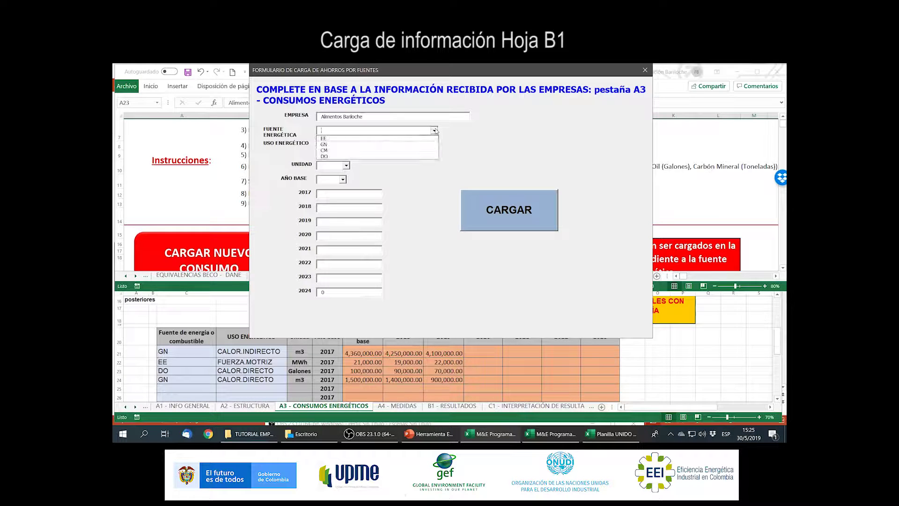
pyautogui.click(423, 156)
pyautogui.click(431, 146)
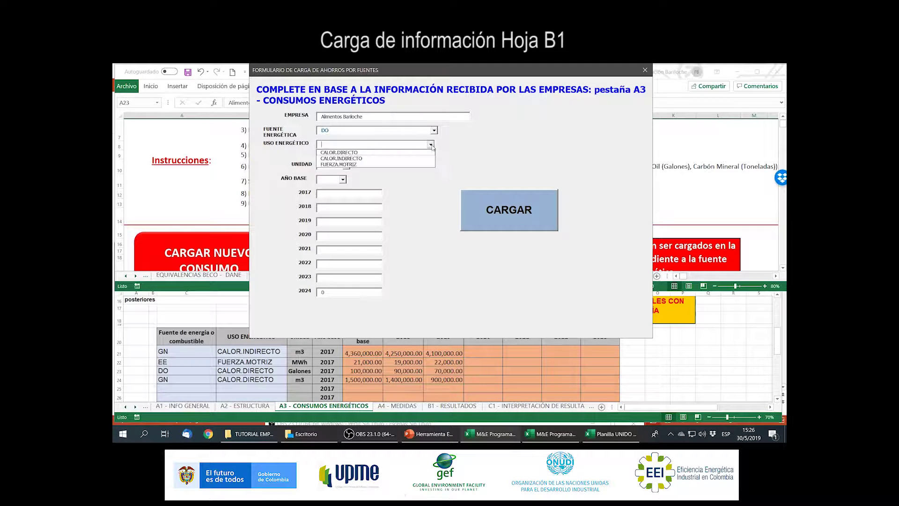
pyautogui.click(355, 152)
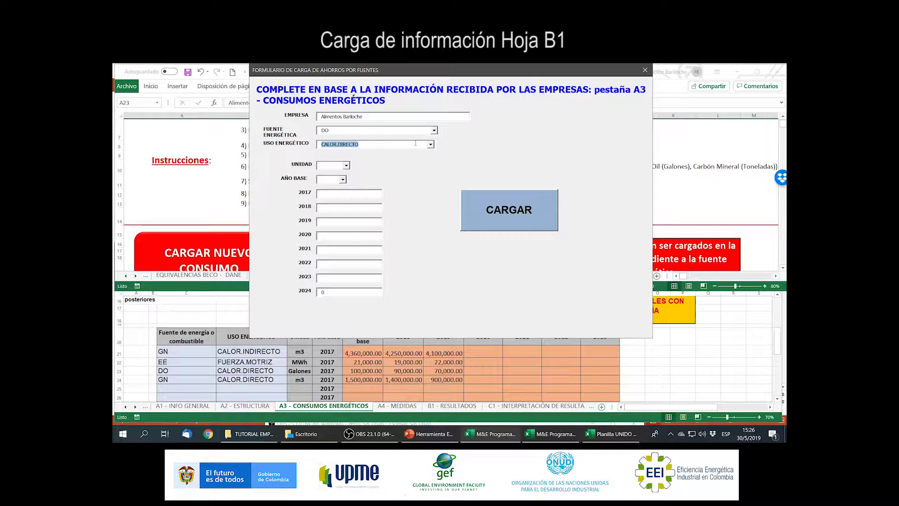
# Set the third record's unit to Galones and its base year to 2017.
pyautogui.click(346, 165)
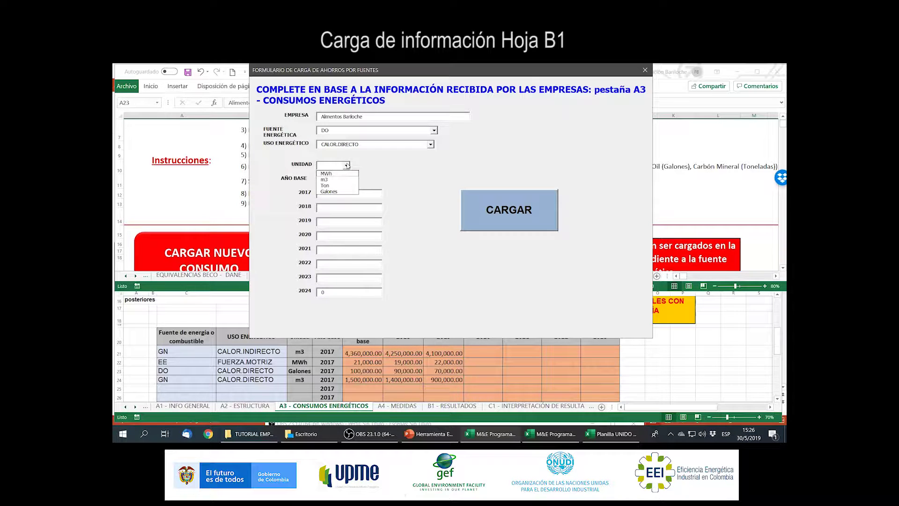
pyautogui.click(343, 191)
pyautogui.click(343, 180)
pyautogui.click(338, 188)
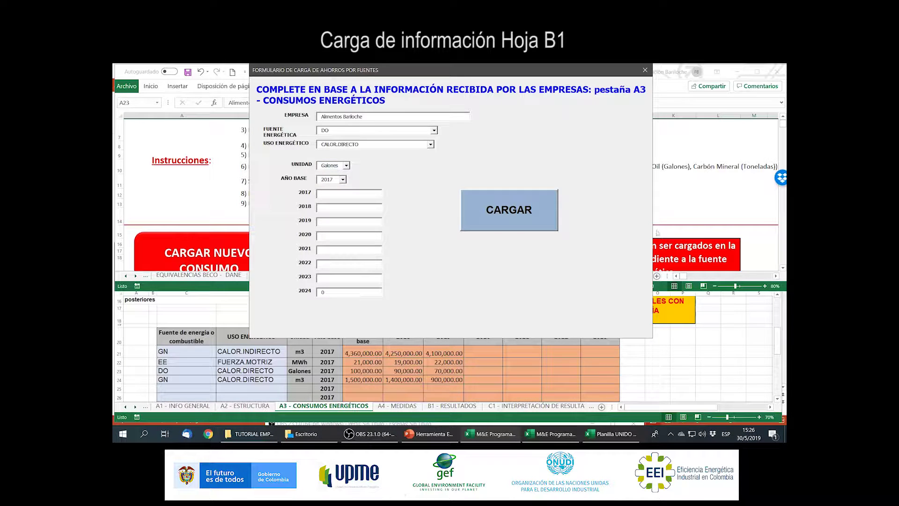
# Enter consumption of 100000 for 2017, 90000 for 2018, 70000 for 2019 and 0 through 2023, load the record and select its new row.
pyautogui.click(368, 194)
pyautogui.write('100000')
pyautogui.write('90000')
pyautogui.press('Tab')
pyautogui.write('7000')
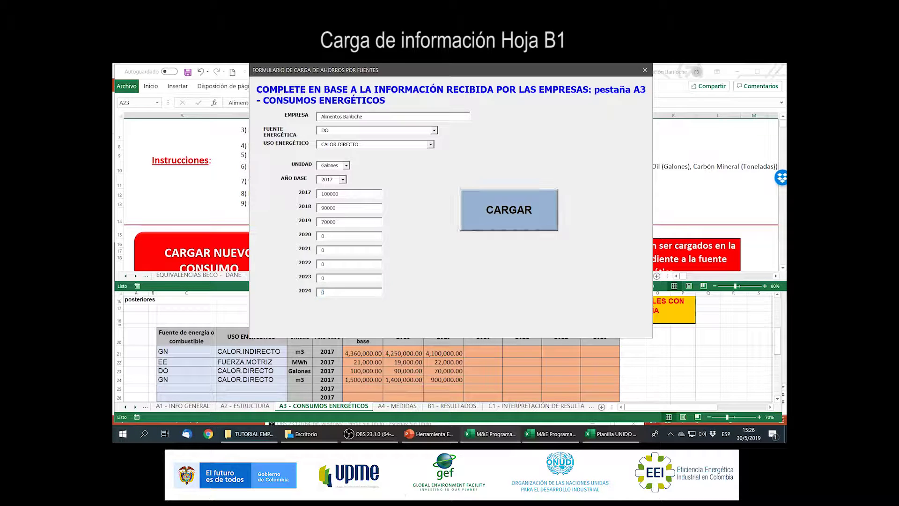
pyautogui.click(509, 209)
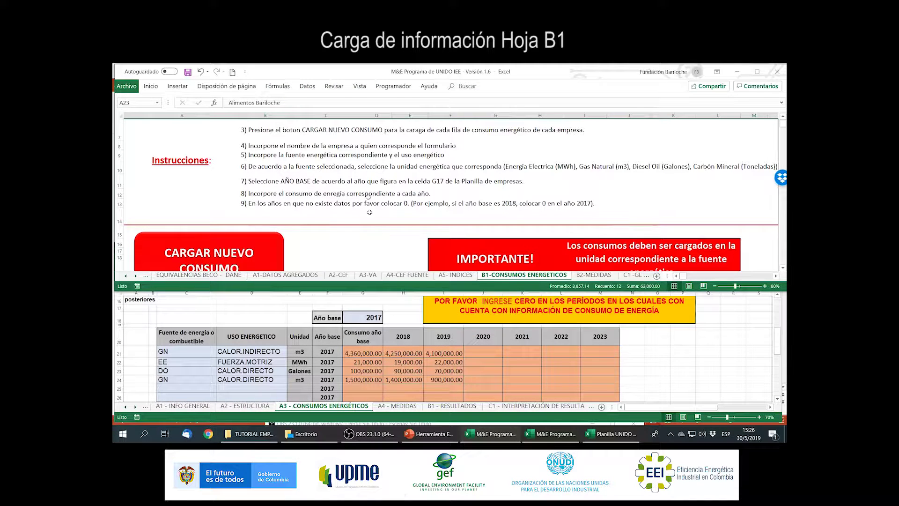
pyautogui.click(757, 71)
pyautogui.click(134, 334)
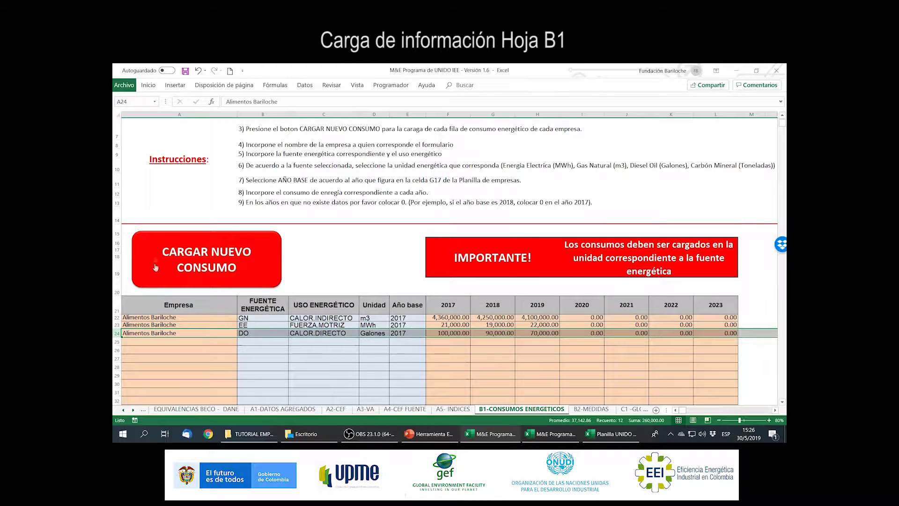
# Start a new consumption record with Familia Perez as the company.
pyautogui.click(224, 265)
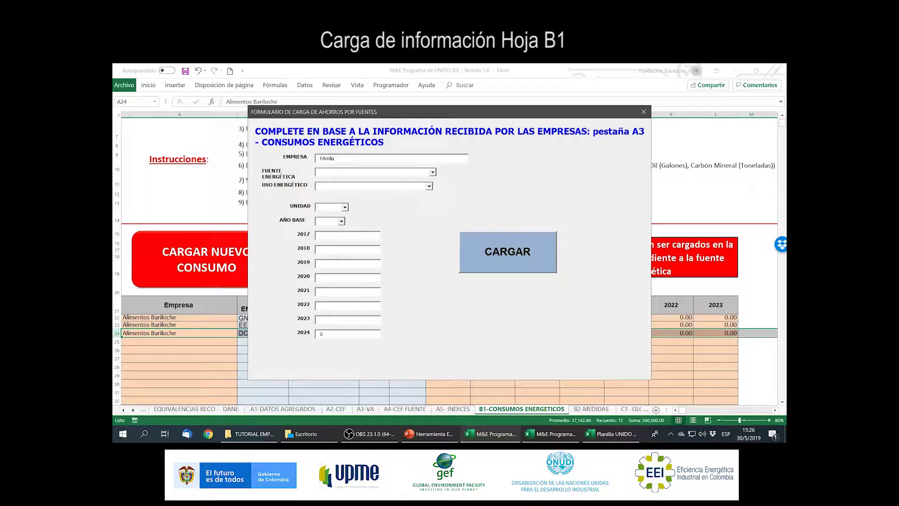
pyautogui.press('BackSpace')
pyautogui.press('BackSpace')
pyautogui.press('BackSpace')
pyautogui.press('BackSpace')
pyautogui.press('BackSpace')
pyautogui.press('BackSpace')
pyautogui.write('amilia Perez')
# Set the Familia Perez record's energy source to EE, unit to MWh and base year to 2018, leaving energy use blank.
pyautogui.click(433, 172)
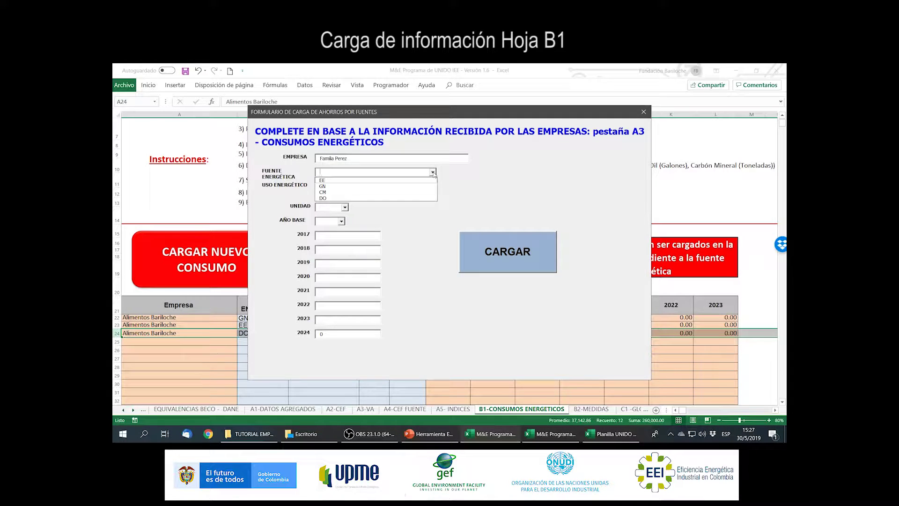
pyautogui.click(428, 183)
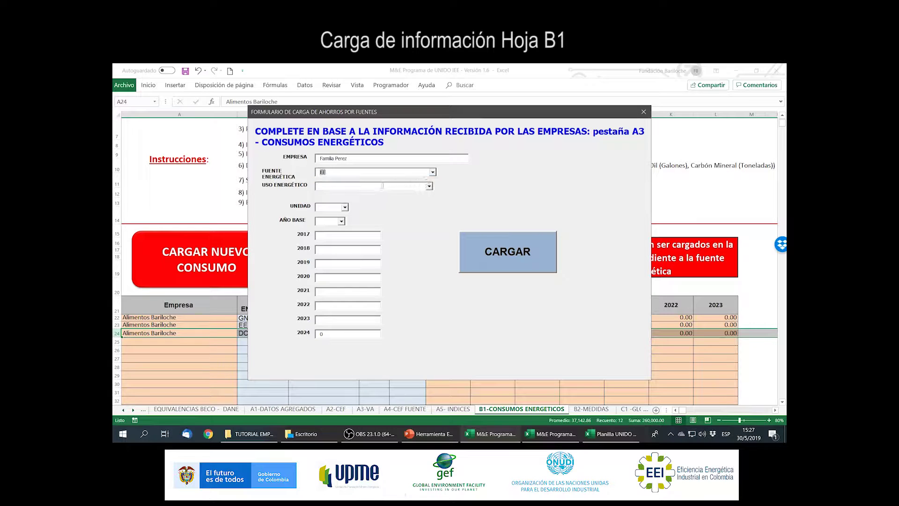
pyautogui.click(357, 185)
pyautogui.click(345, 207)
pyautogui.click(330, 218)
pyautogui.click(343, 223)
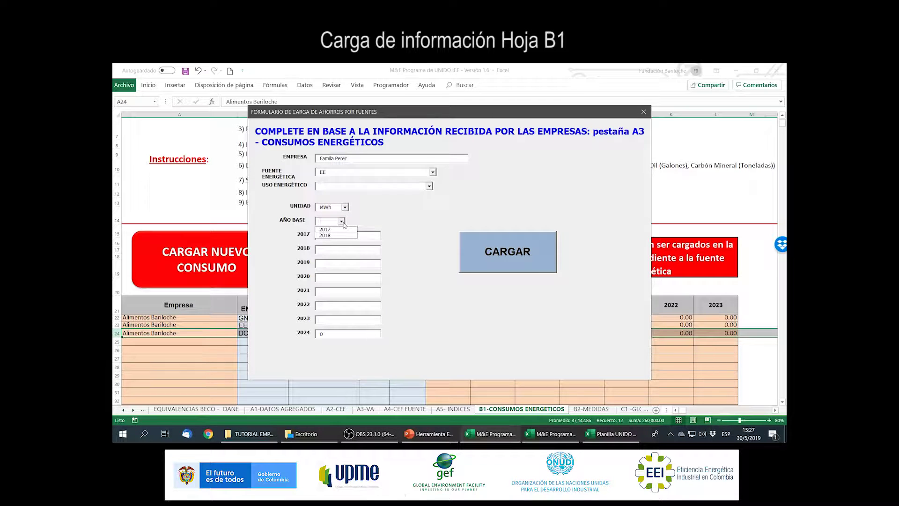
pyautogui.click(346, 235)
# Enter consumption of 0 for 2017, 6000 for 2018, 4810 for 2019 and 0 through 2023, load the record and select its row.
pyautogui.click(346, 235)
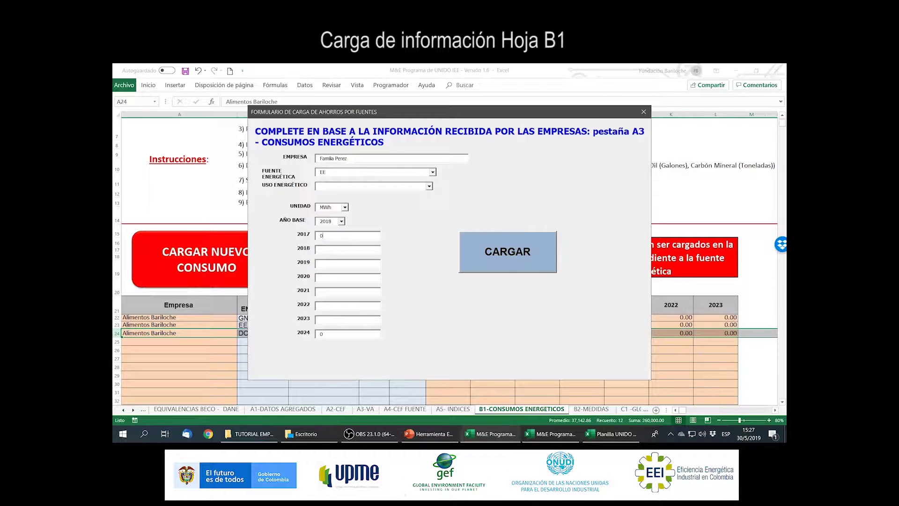
pyautogui.click(348, 250)
pyautogui.write('60048100')
pyautogui.press('Tab')
pyautogui.write('0')
pyautogui.press('Tab')
pyautogui.write('0')
pyautogui.press('Tab')
pyautogui.click(507, 251)
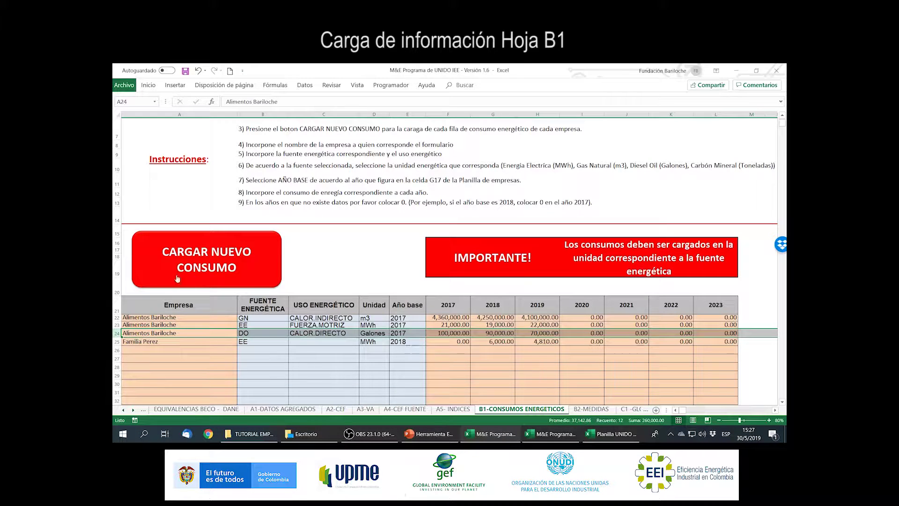
pyautogui.click(129, 342)
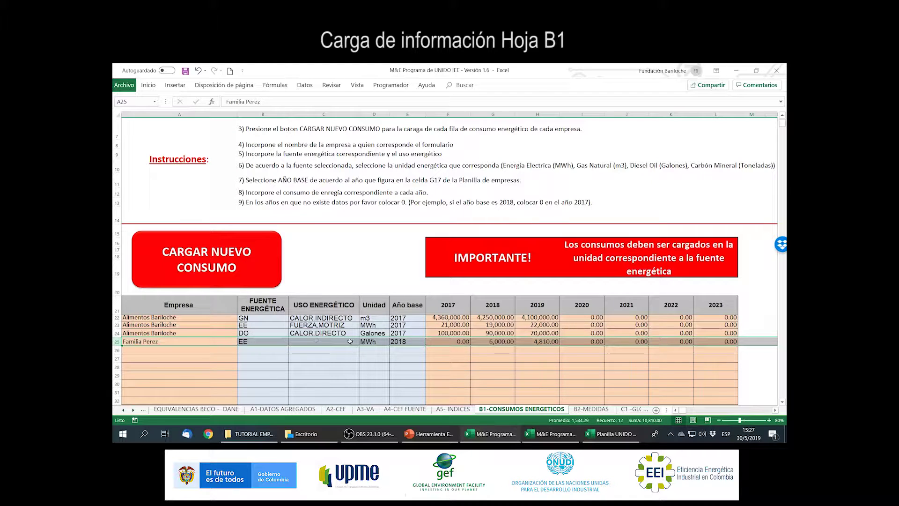
# Start another Familia Perez record with energy source GN, unit m3 and base year 2018, leaving energy use blank.
pyautogui.click(238, 267)
pyautogui.write('Familia Perez')
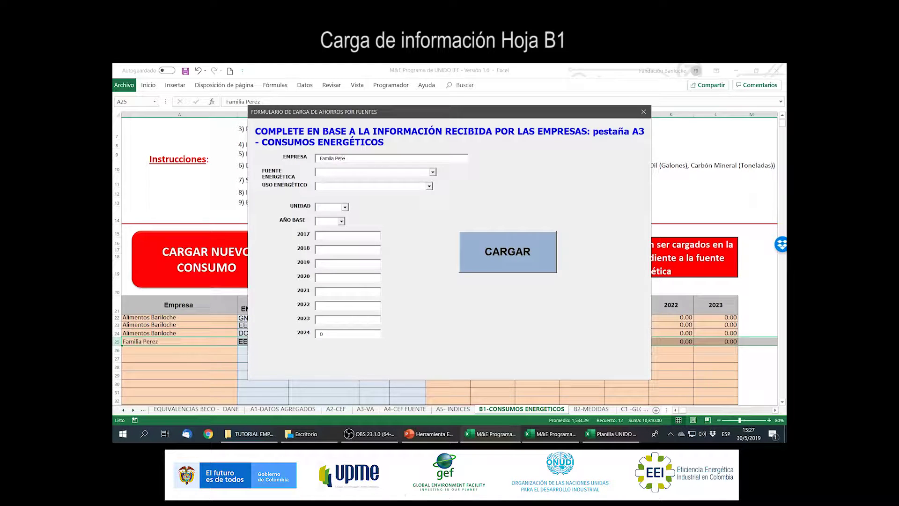
pyautogui.click(433, 172)
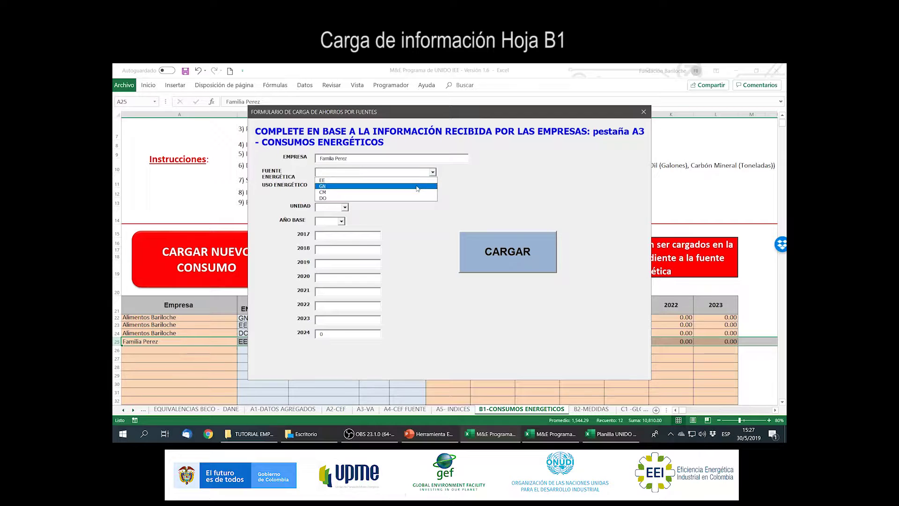
pyautogui.click(388, 186)
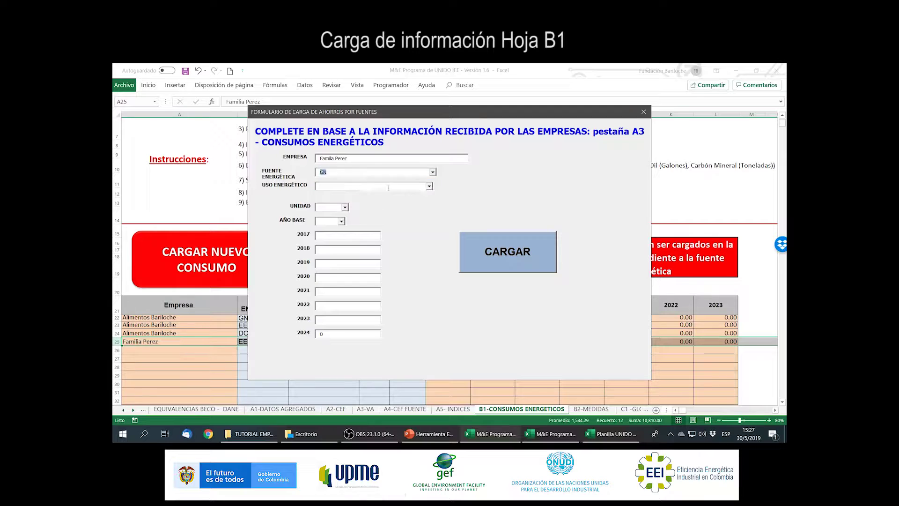
pyautogui.click(345, 208)
pyautogui.click(323, 221)
pyautogui.click(342, 221)
pyautogui.click(330, 235)
# Enter consumption of 0 for 2017, 4000000 for 2018, 3000000 for 2019 and 0 through 2023, and load the GN record into the table.
pyautogui.click(337, 234)
pyautogui.press('Tab')
pyautogui.write('4000003000000')
pyautogui.click(346, 251)
pyautogui.press('BackSpace')
pyautogui.press('Tab')
pyautogui.press('Tab')
pyautogui.press('Tab')
pyautogui.press('Tab')
pyautogui.press('Tab')
pyautogui.click(508, 251)
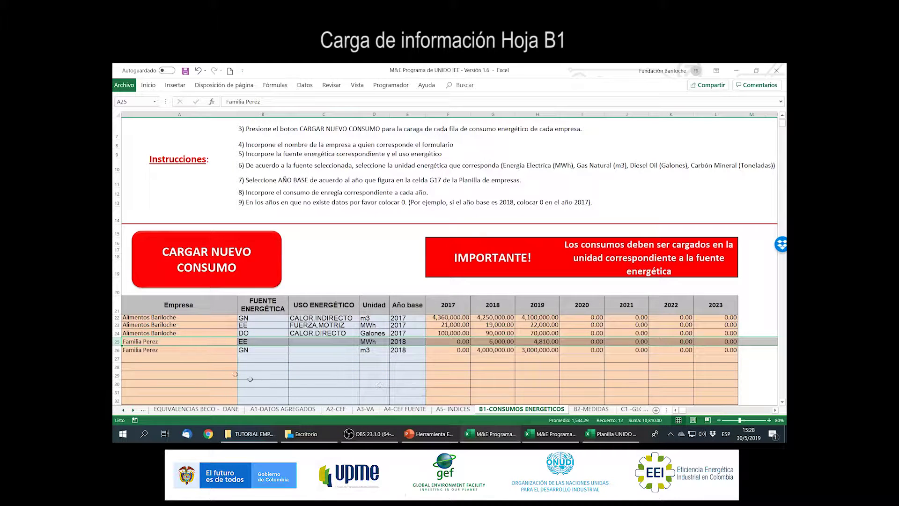
pyautogui.click(117, 350)
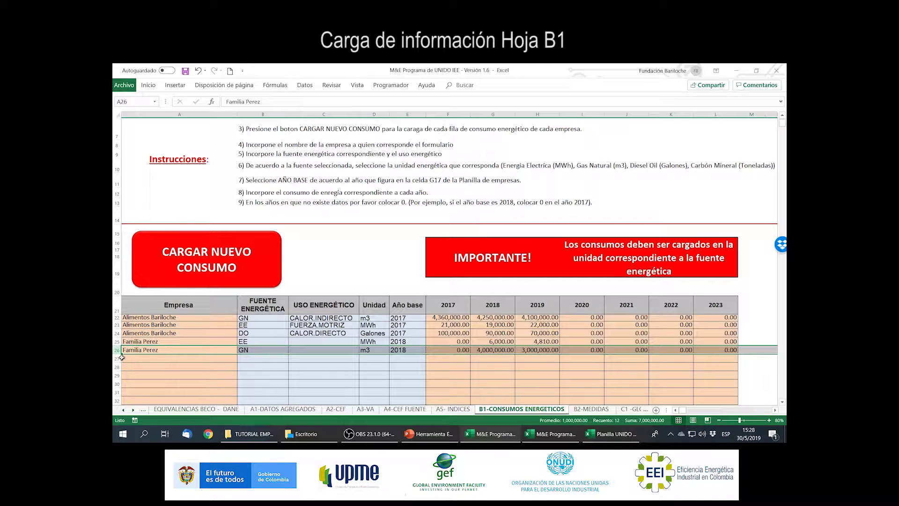
pyautogui.click(119, 359)
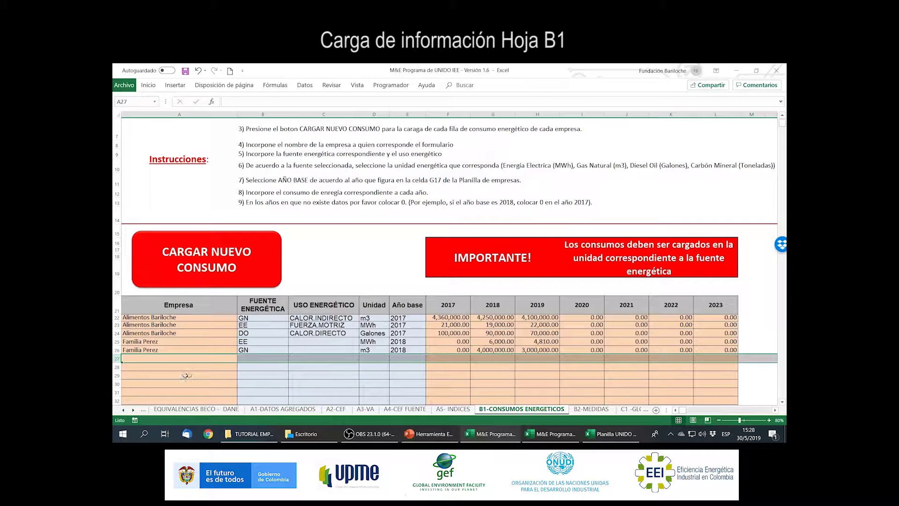
# Set the base year of the Familia Perez EE row to 2017 and select its 2017 consumption cell.
pyautogui.click(406, 341)
pyautogui.write('2017')
pyautogui.hotkey('ctrl', 'Return')
pyautogui.click(464, 342)
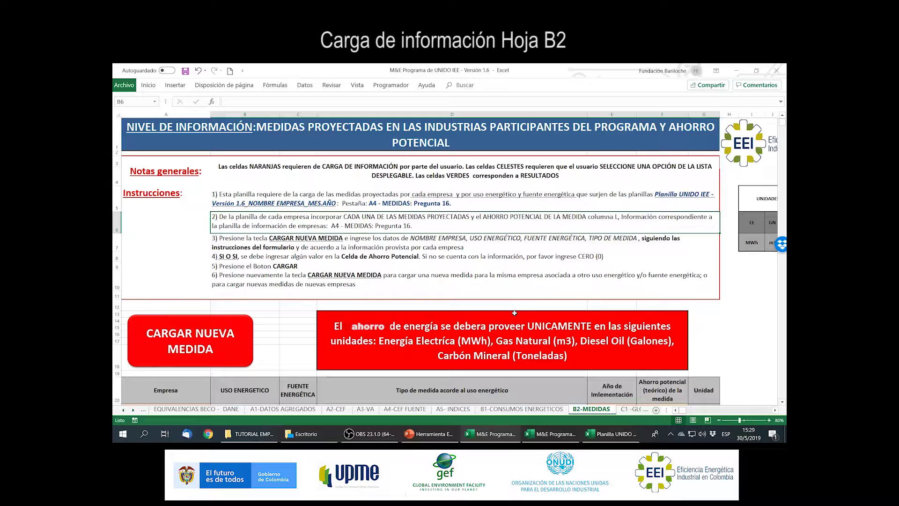
# Show the company workbook's A4 - MEDIDAS sheet below the B2-MEDIDAS sheet and find the question 16 measures list.
pyautogui.click(314, 135)
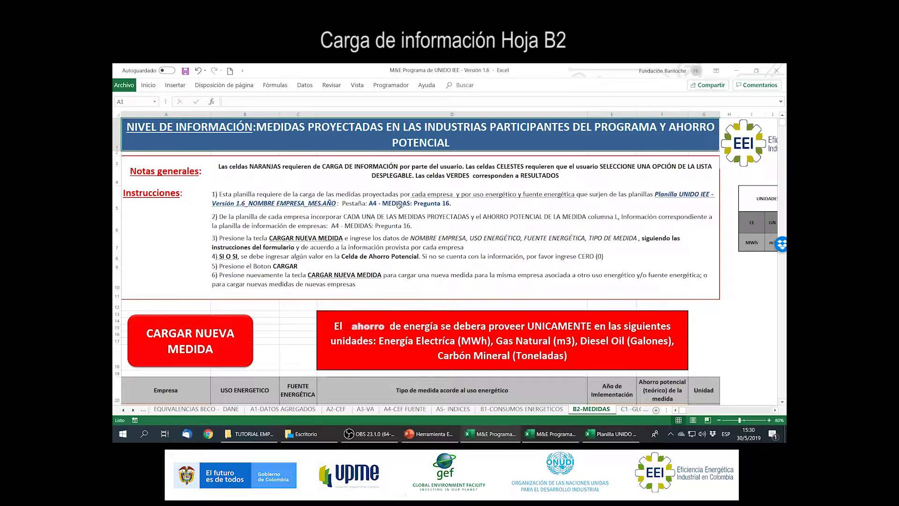
pyautogui.press('super+Down')
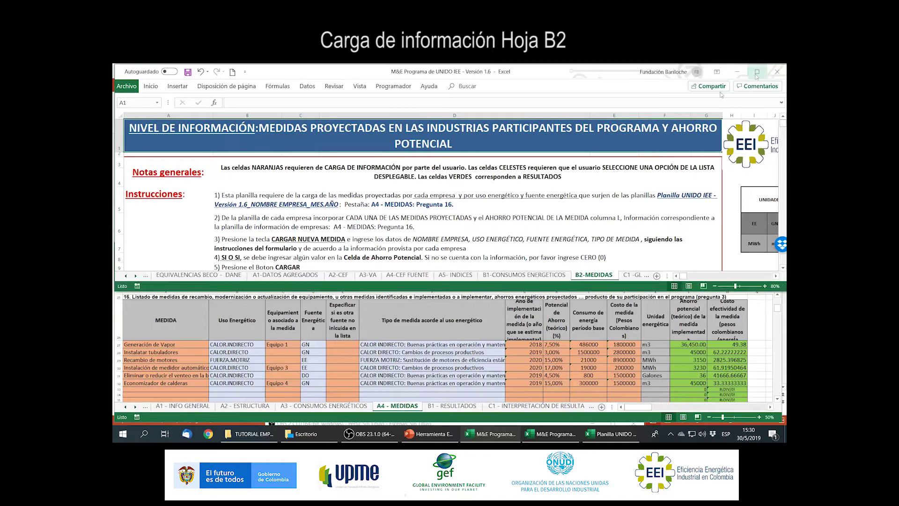
pyautogui.click(413, 410)
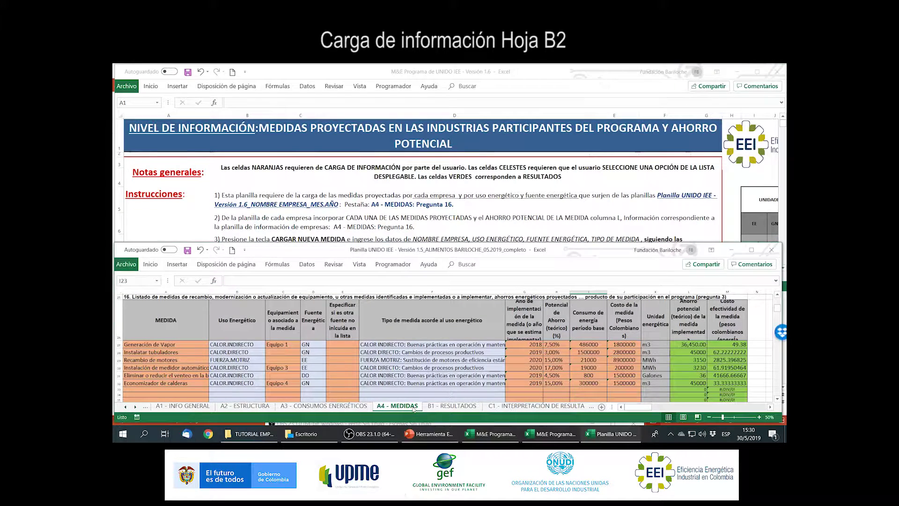
pyautogui.scroll(8, 403, 378)
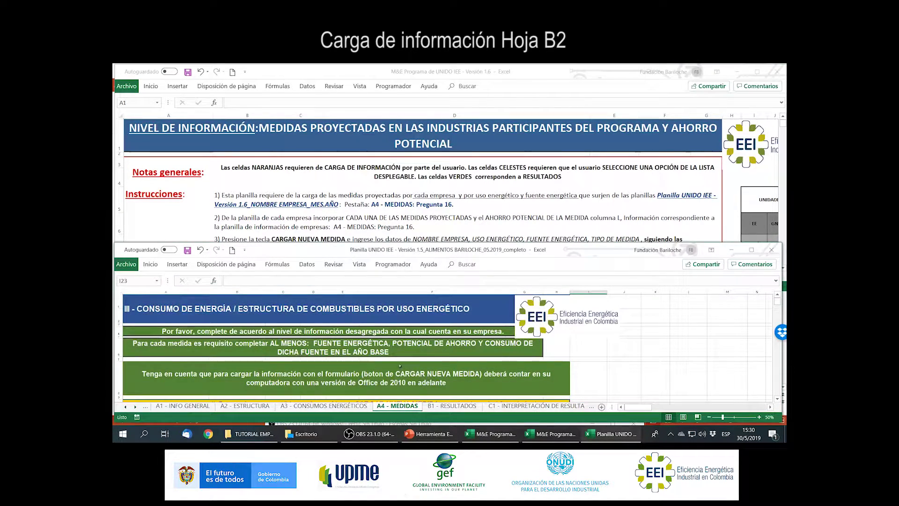
pyautogui.scroll(-4, 384, 337)
pyautogui.scroll(-5, 384, 337)
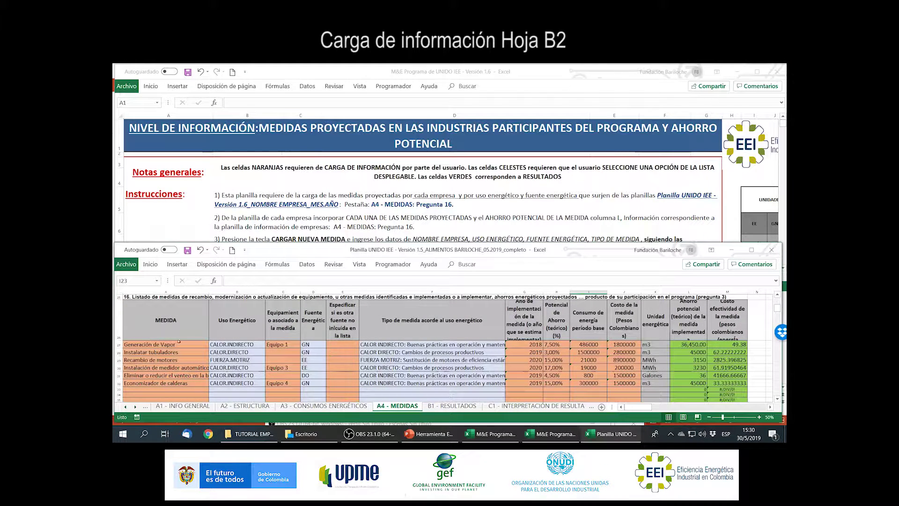
# Examine the Generación de Vapor row on A4 - MEDIDAS, from energy use and source through measure type, year, saving potential, consumption and cost.
pyautogui.click(119, 345)
pyautogui.click(183, 345)
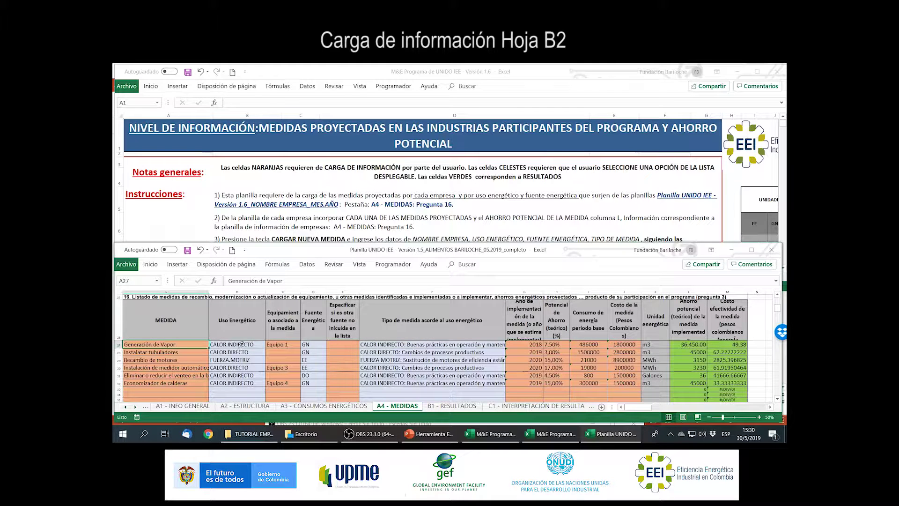
pyautogui.click(241, 344)
pyautogui.click(288, 344)
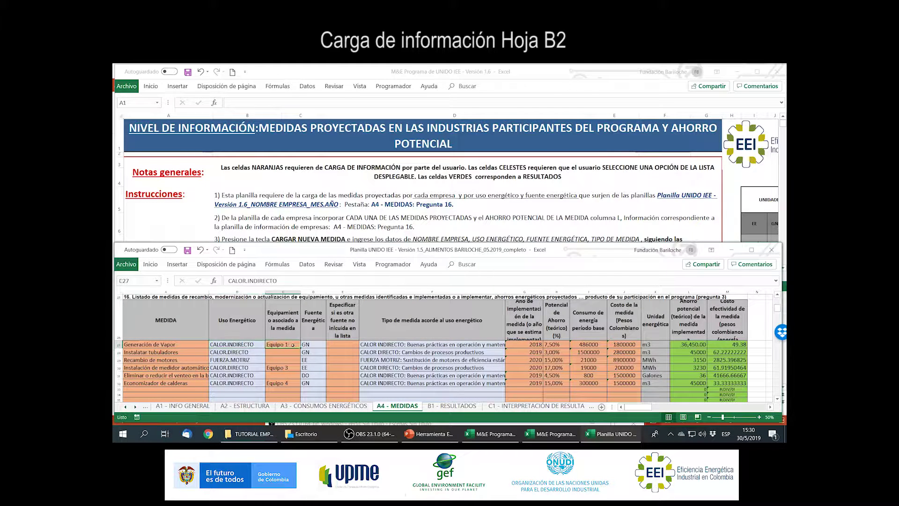
pyautogui.click(318, 347)
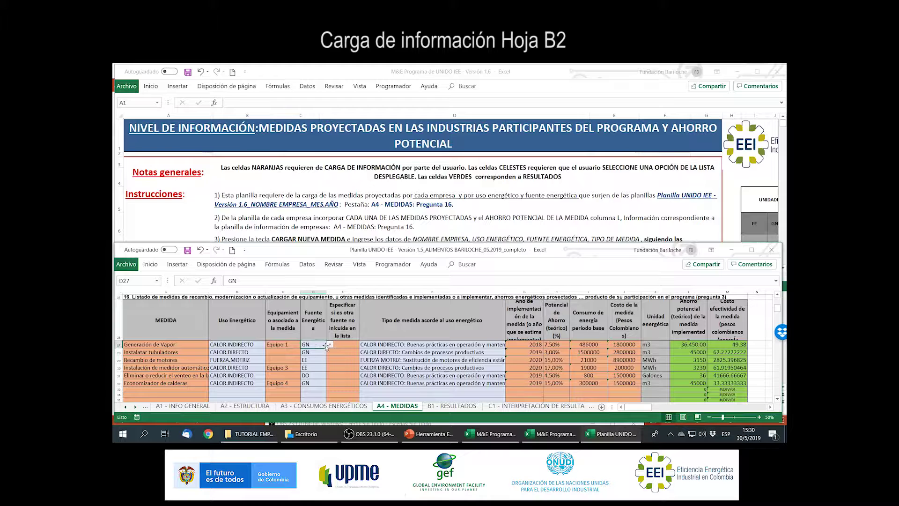
pyautogui.click(371, 345)
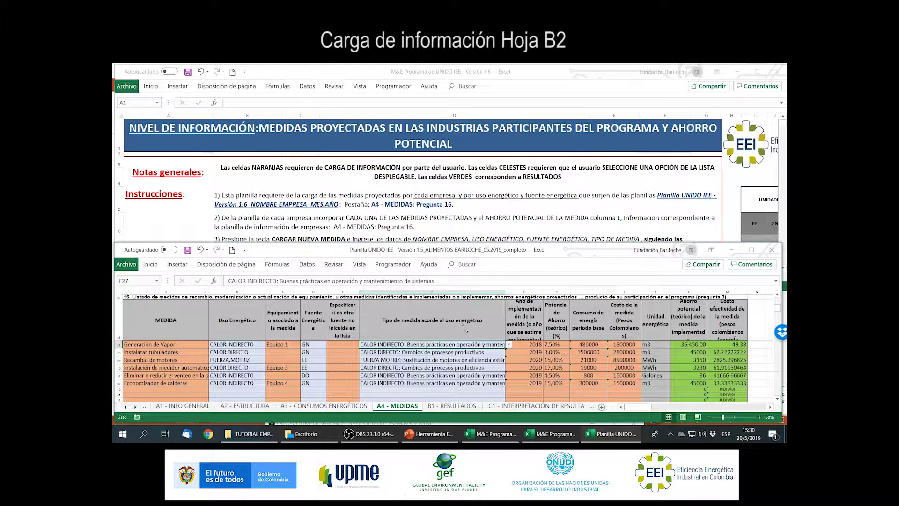
pyautogui.click(535, 345)
pyautogui.click(560, 344)
pyautogui.click(594, 344)
pyautogui.click(629, 344)
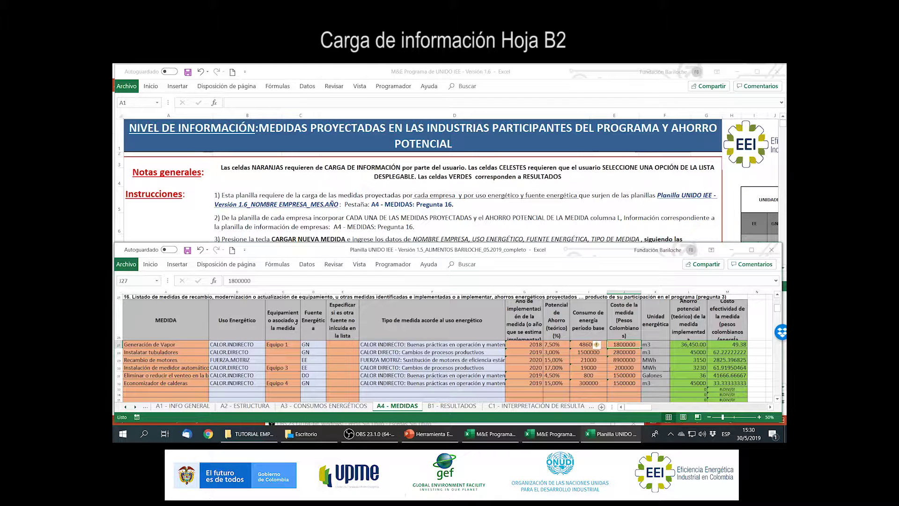
# Review the B2-MEDIDAS instructions, open the form for a new measure and place it so the A4 measures list below stays readable.
pyautogui.click(545, 78)
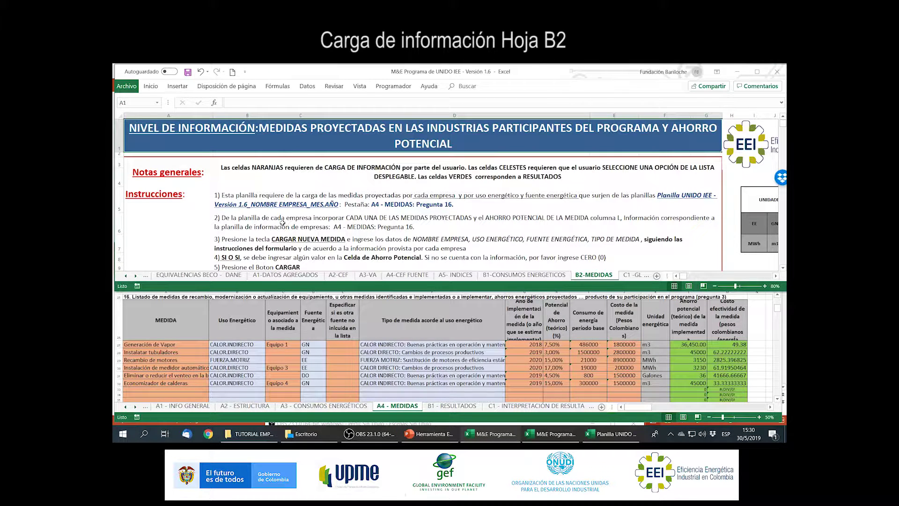
pyautogui.scroll(-1, 283, 222)
pyautogui.scroll(-1, 282, 222)
pyautogui.scroll(1, 283, 222)
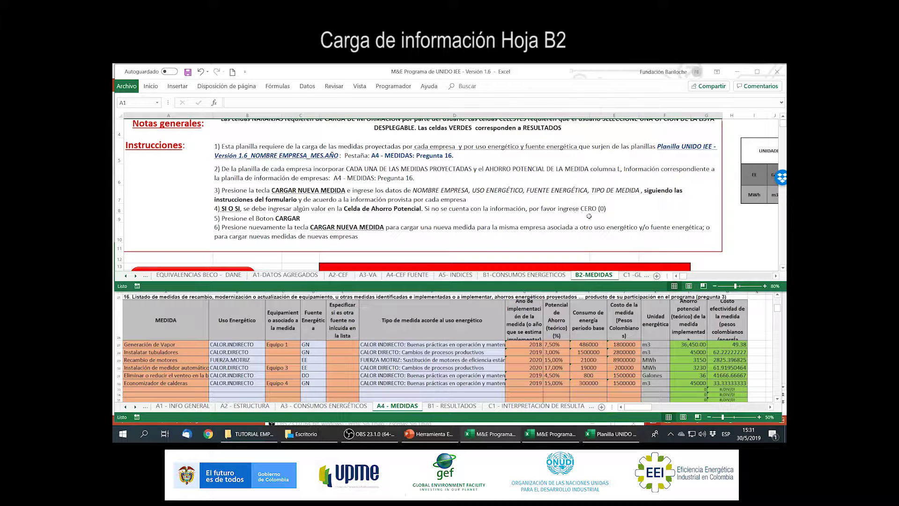
pyautogui.scroll(-2, 317, 221)
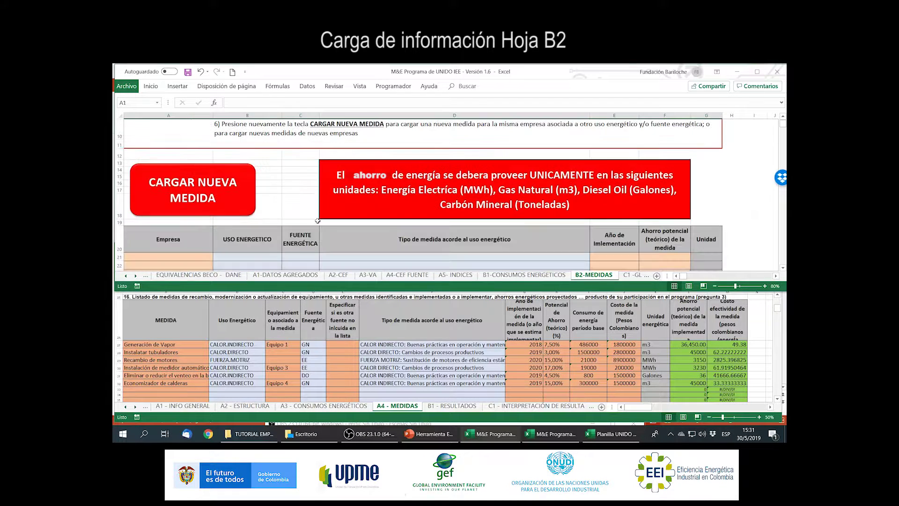
pyautogui.click(205, 187)
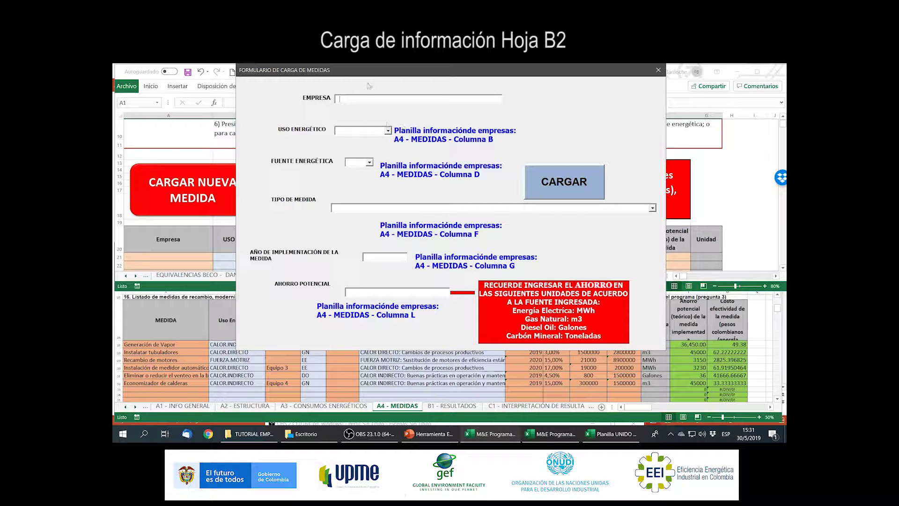
pyautogui.moveTo(373, 75); pyautogui.dragTo(451, 105)
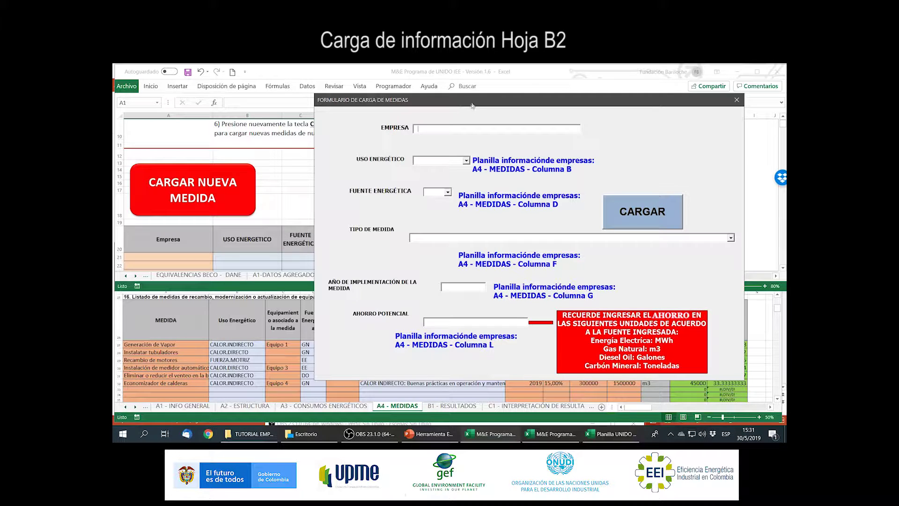
pyautogui.moveTo(472, 105); pyautogui.dragTo(357, 69)
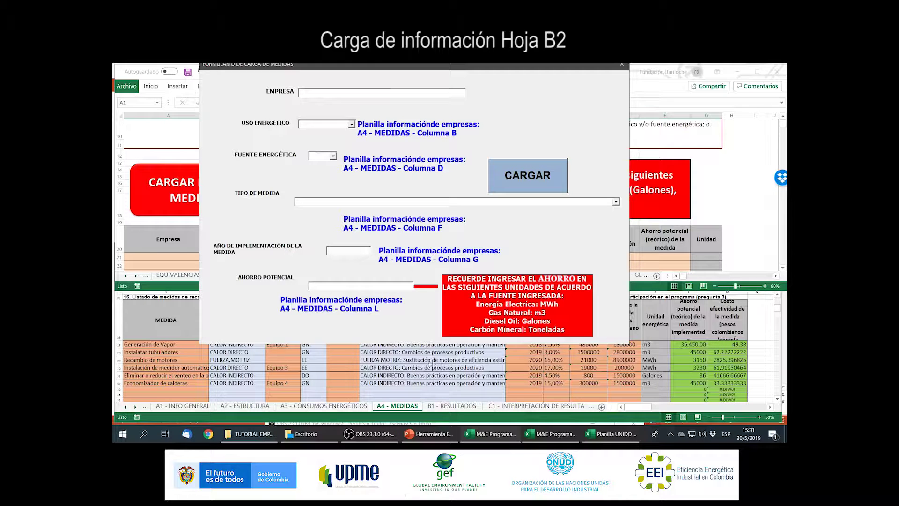
pyautogui.click(356, 253)
pyautogui.click(354, 287)
pyautogui.moveTo(475, 66)
pyautogui.mouseDown()
pyautogui.moveTo(479, 85)
pyautogui.moveTo(480, 66)
pyautogui.mouseUp()
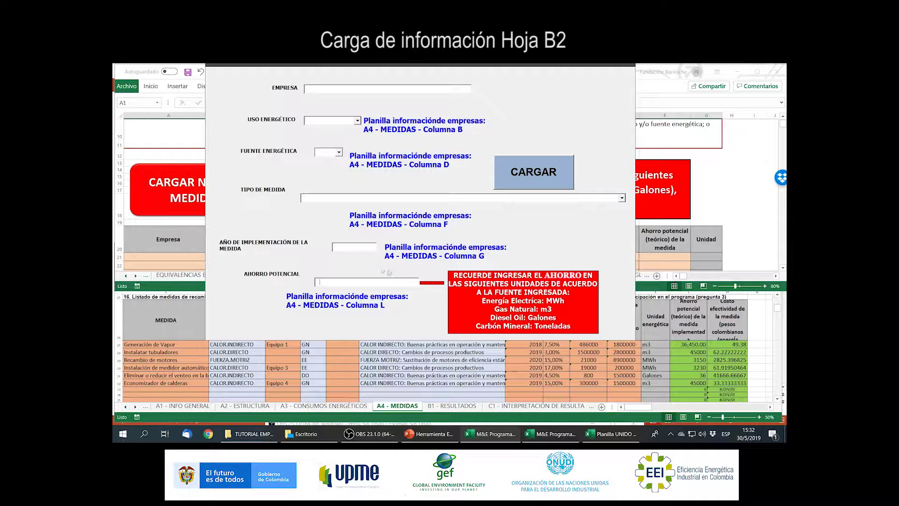
# Fill in the measure form with company Alimentos Bariloche, energy use CALOR.INDIRECTO and energy source GN.
pyautogui.write('limentos Bariloche')
pyautogui.click(357, 120)
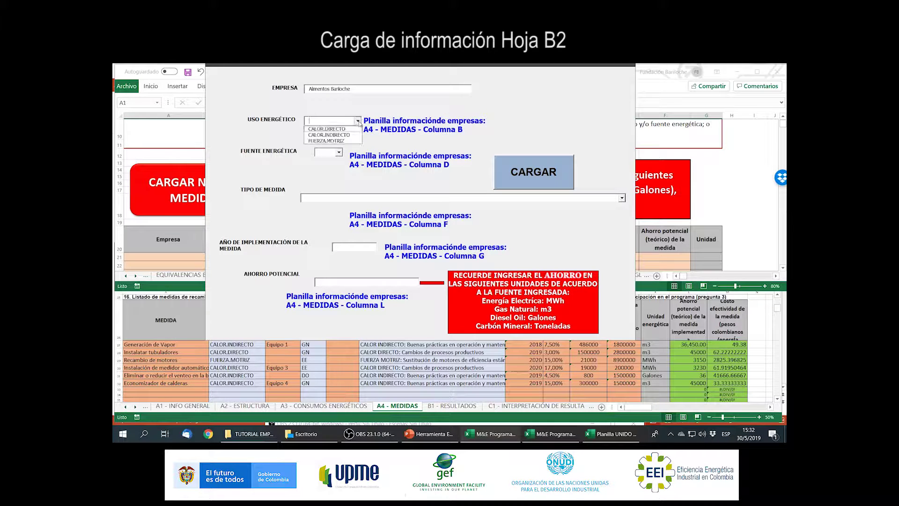
pyautogui.click(355, 134)
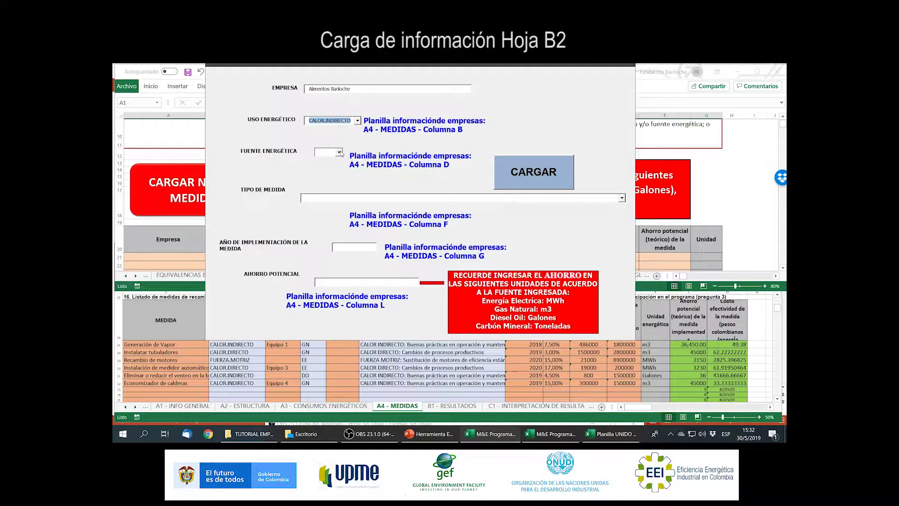
pyautogui.click(339, 152)
pyautogui.click(337, 169)
# Set the measure type to "CALOR INDIRECTO: Buenas prácticas en operación y mantenimiento de sistemas".
pyautogui.click(622, 198)
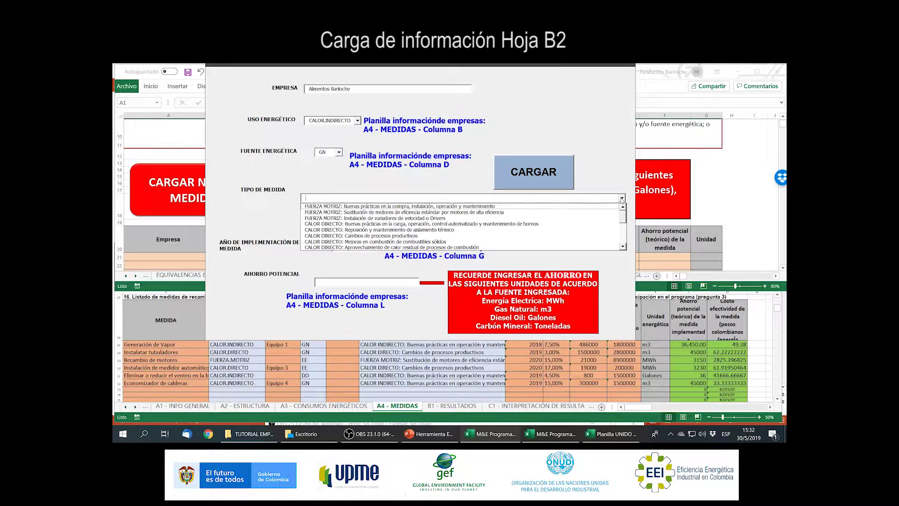
pyautogui.moveTo(623, 218)
pyautogui.mouseDown()
pyautogui.moveTo(620, 252)
pyautogui.moveTo(618, 214)
pyautogui.mouseUp()
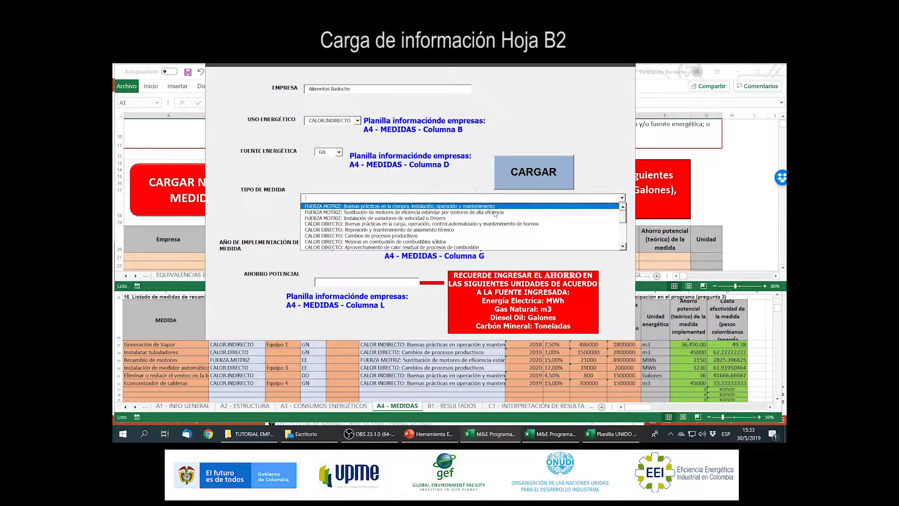
pyautogui.click(623, 247)
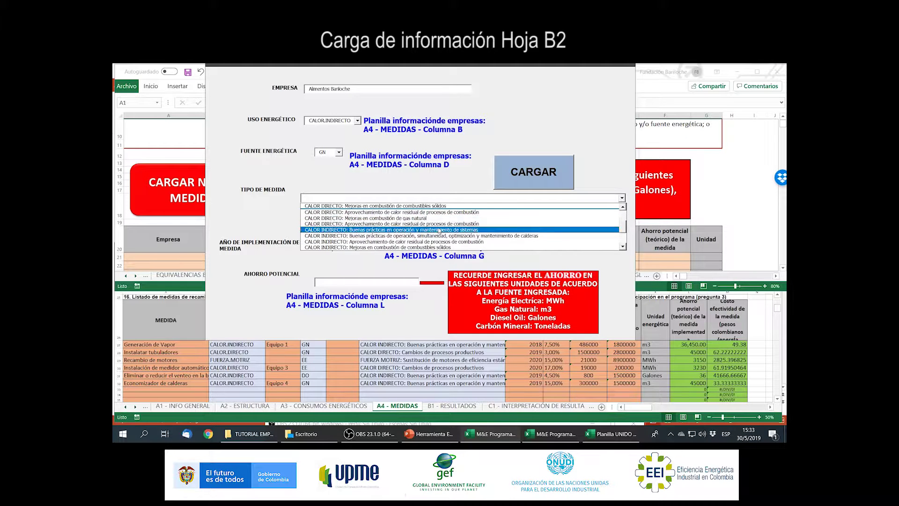
pyautogui.click(440, 230)
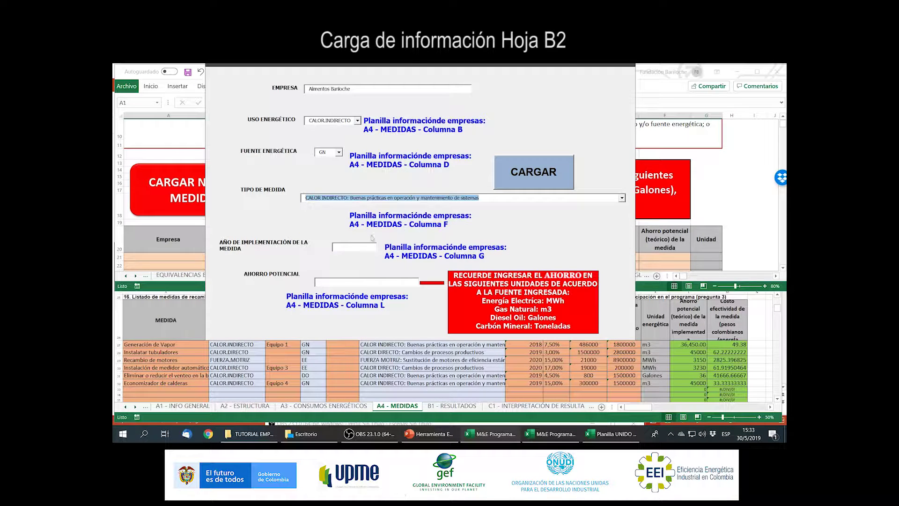
# Enter implementation year 2018 and a potential saving of 36450, and load the measure into the B2 table.
pyautogui.click(350, 246)
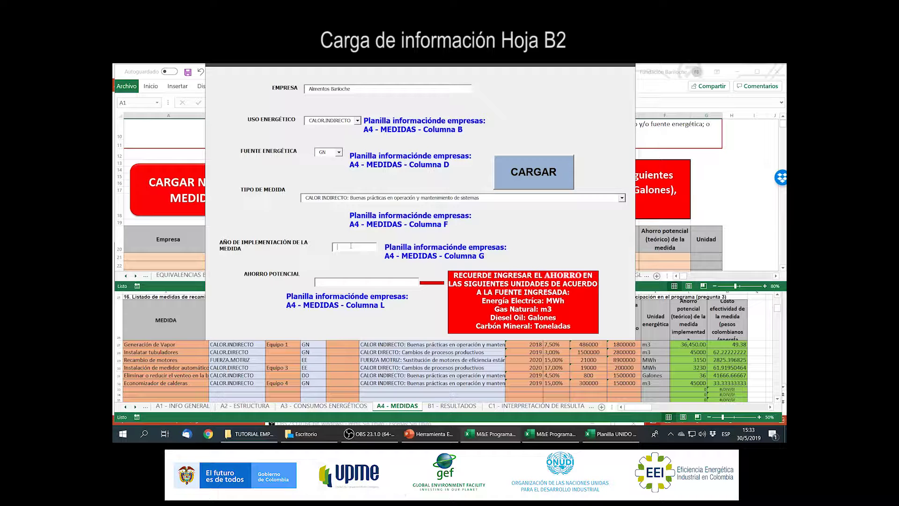
pyautogui.write('2018')
pyautogui.click(363, 281)
pyautogui.write('6450')
pyautogui.click(515, 180)
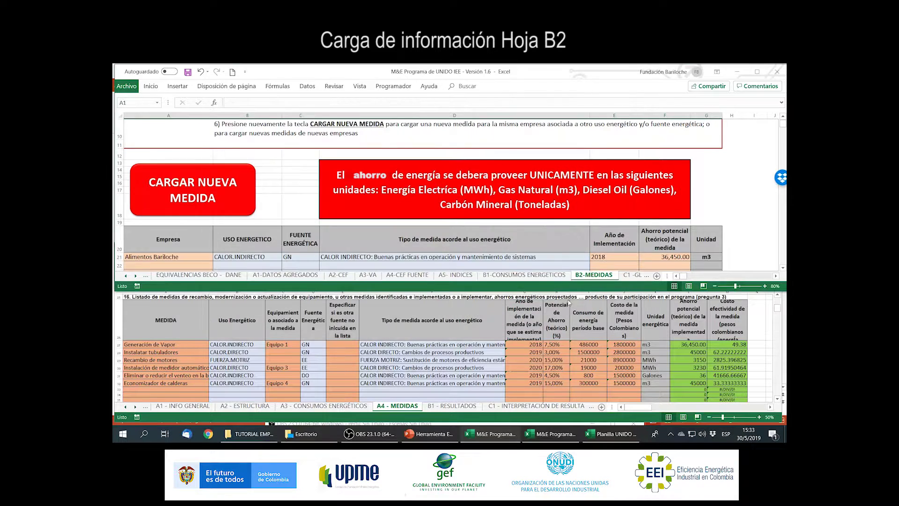
# Check the loaded Alimentos Bariloche measure in row 21, from its energy use to its potential saving.
pyautogui.click(119, 256)
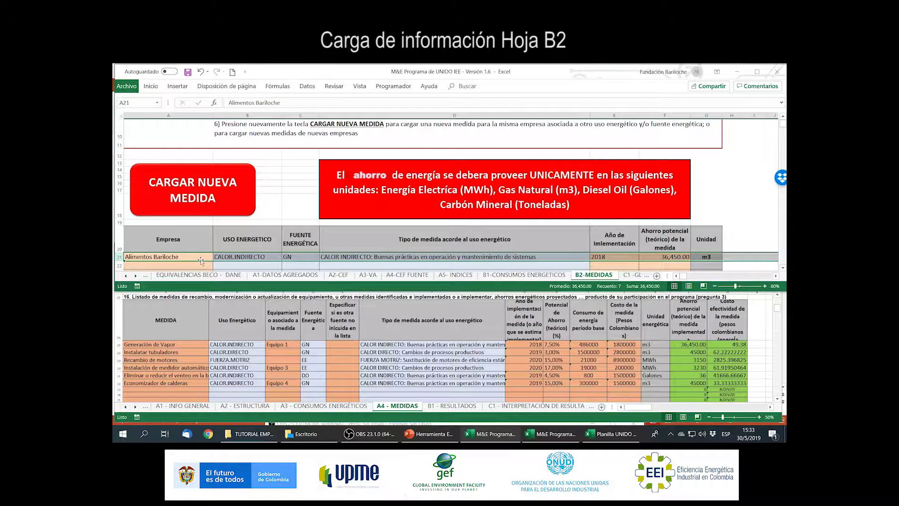
pyautogui.click(253, 263)
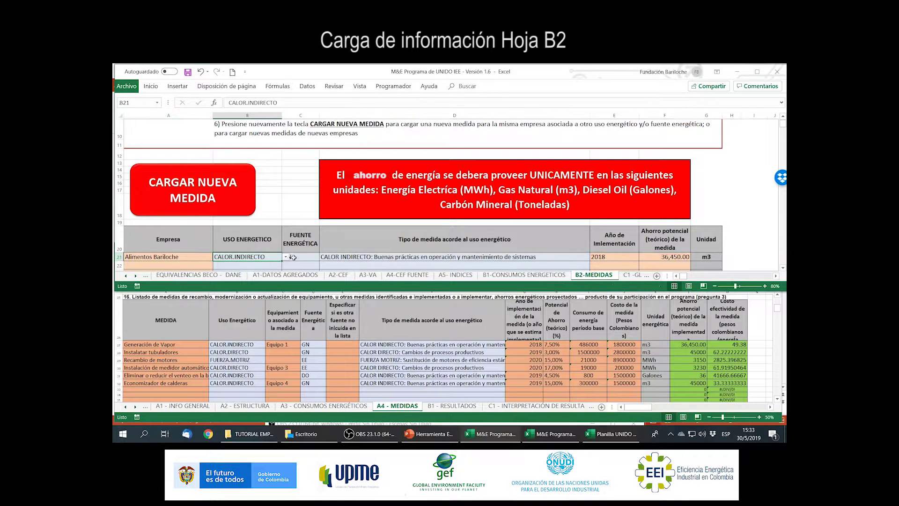
pyautogui.click(295, 260)
pyautogui.click(548, 256)
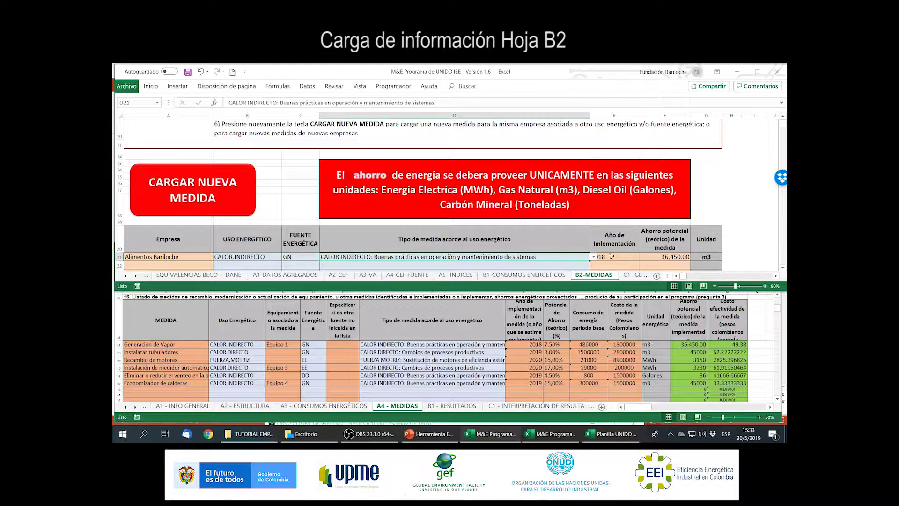
pyautogui.click(619, 257)
pyautogui.click(657, 257)
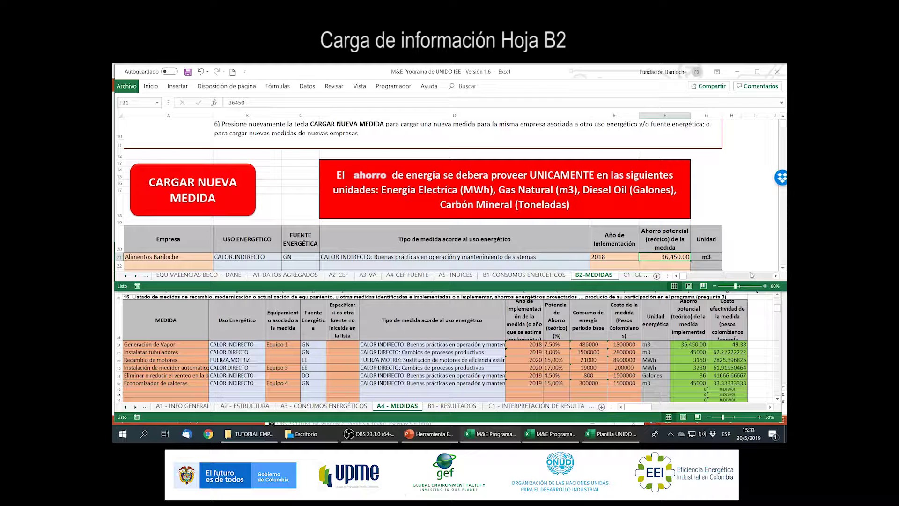
# Start another measure record for Alimentos Bariloche with energy use CALOR.DIRECTO and energy source GN, keeping the A4 list visible.
pyautogui.click(220, 196)
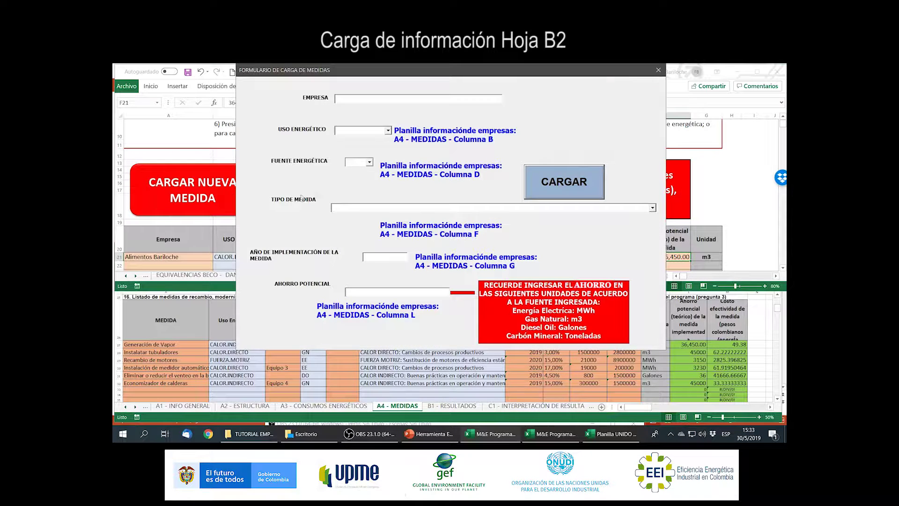
pyautogui.write('Alimentos Ba')
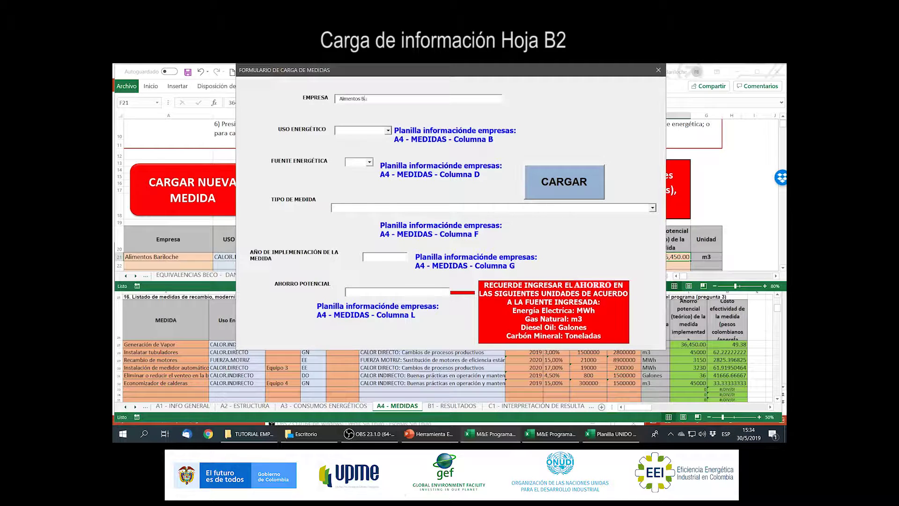
pyautogui.write('riloche')
pyautogui.click(388, 132)
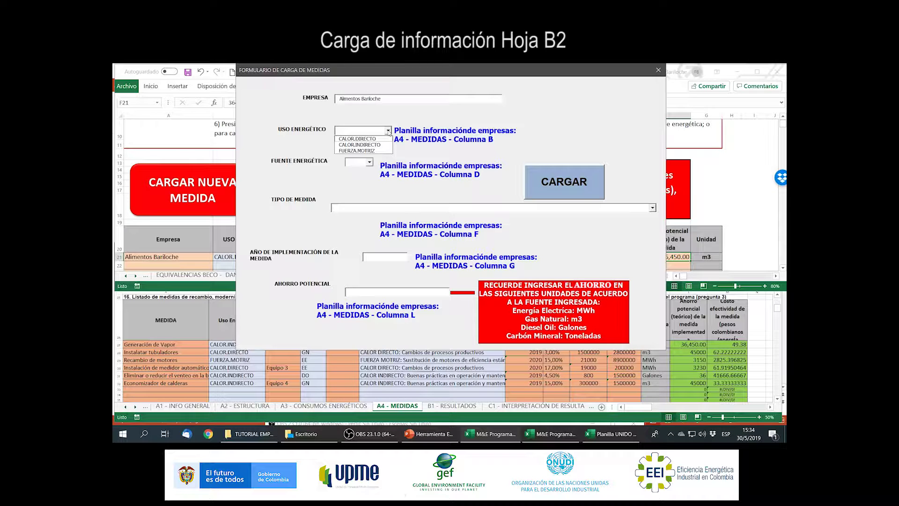
pyautogui.click(384, 139)
pyautogui.moveTo(434, 76); pyautogui.dragTo(415, 63)
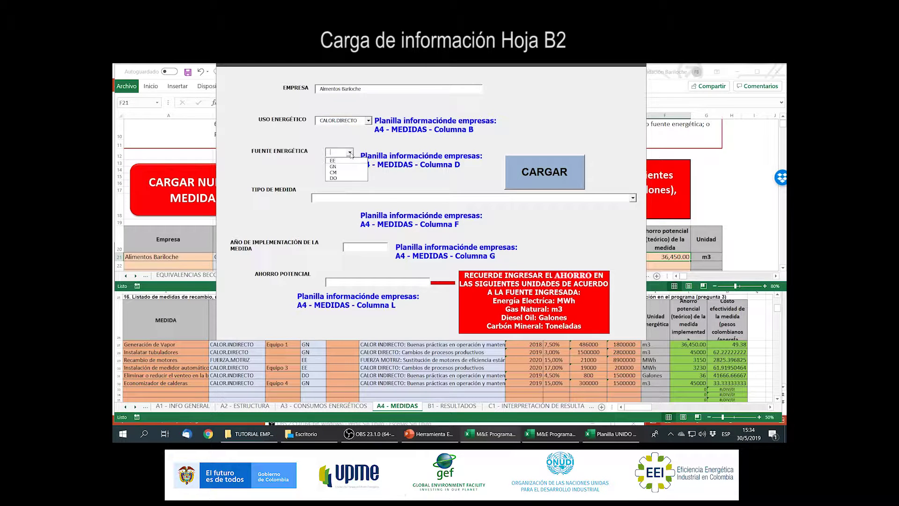
pyautogui.click(346, 167)
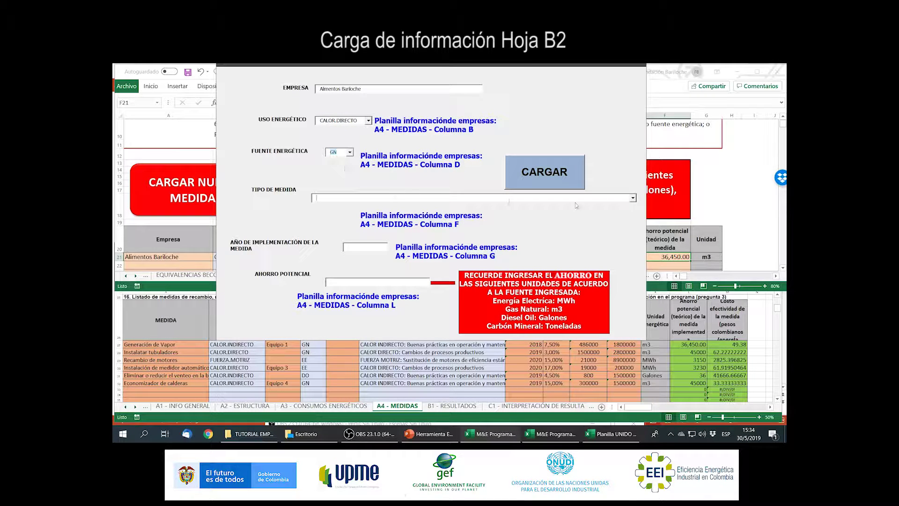
# Choose measure type "CALOR DIRECTO: Cambios de procesos productivos", enter year 2019 and a potential saving of 45000, and load the measure.
pyautogui.click(633, 198)
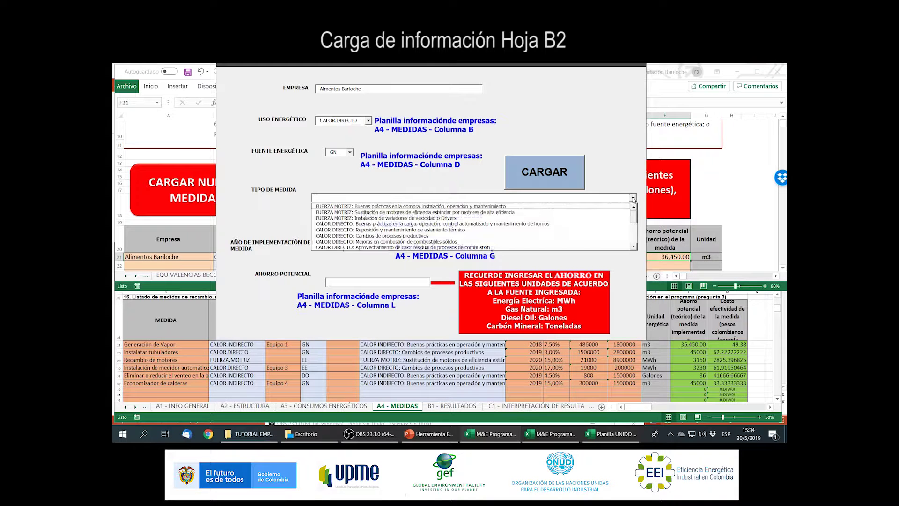
pyautogui.click(562, 236)
pyautogui.click(363, 246)
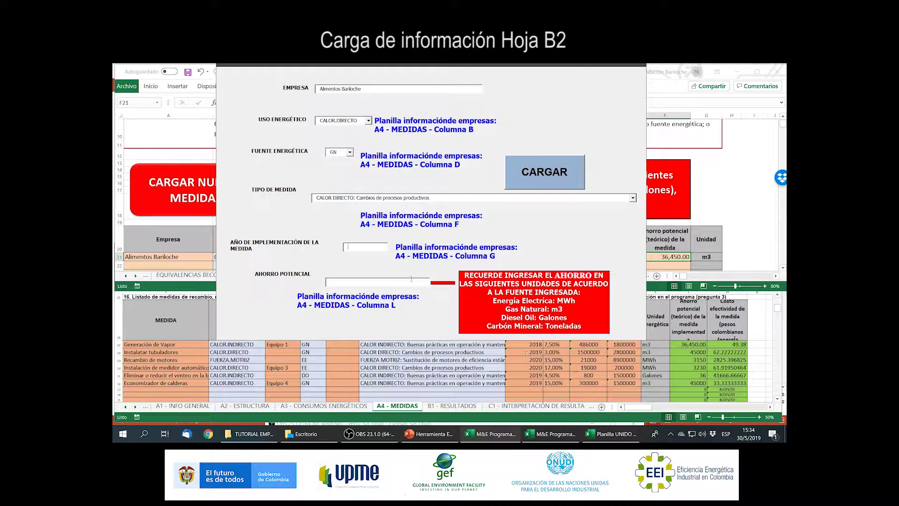
pyautogui.write('20194500000')
pyautogui.press('BackSpace')
pyautogui.press('BackSpace')
pyautogui.click(523, 170)
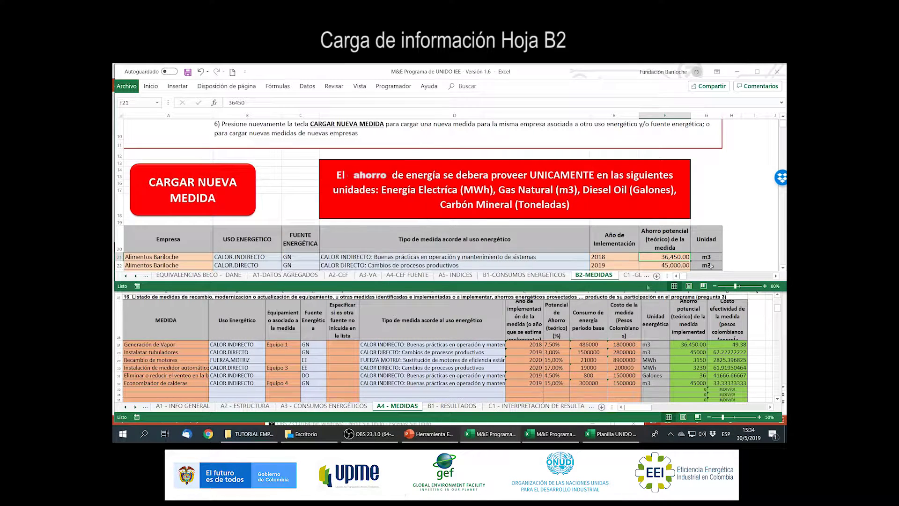
# Maximize the M&E program workbook and select empty rows 25 and 26 below the loaded measures.
pyautogui.click(757, 71)
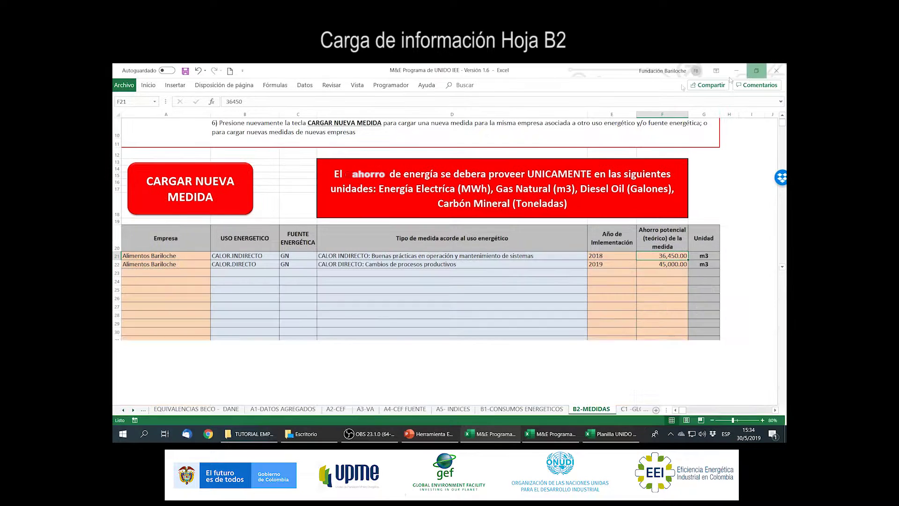
pyautogui.click(117, 273)
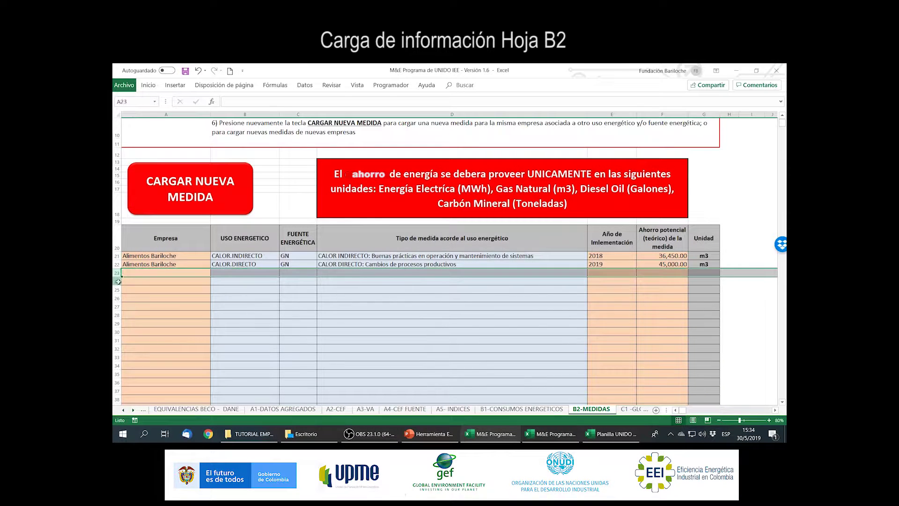
pyautogui.click(117, 290)
pyautogui.moveTo(118, 290); pyautogui.dragTo(117, 299)
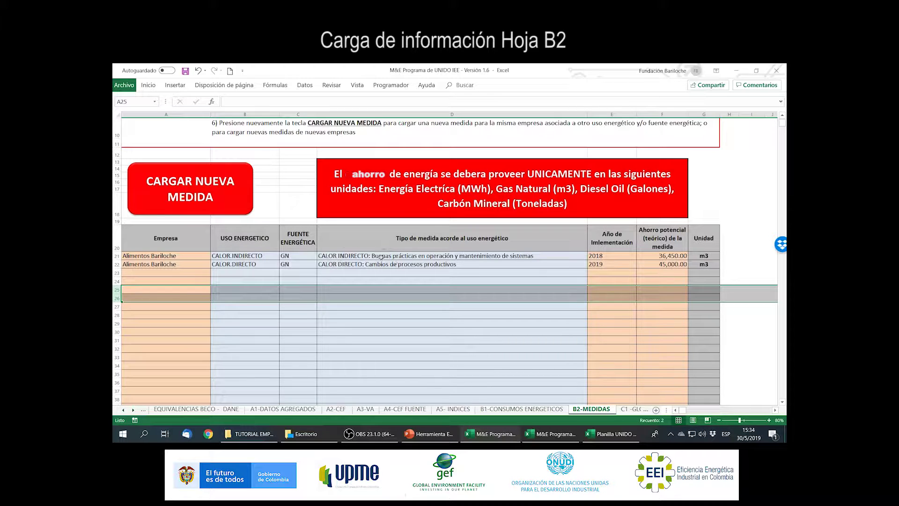
# Start a new measure record for the company Familia Perez with energy use FUERZA.MOTRIZ and energy source EE.
pyautogui.click(234, 187)
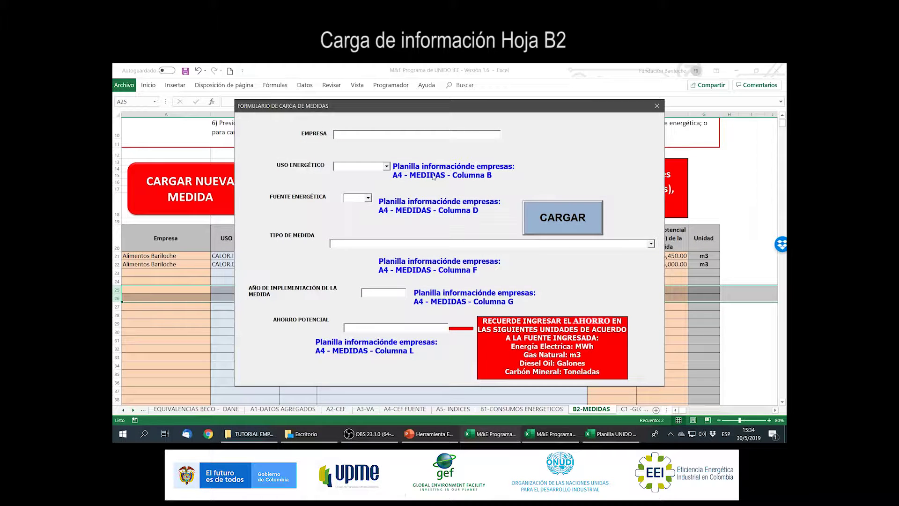
pyautogui.click(404, 136)
pyautogui.write('Fajila')
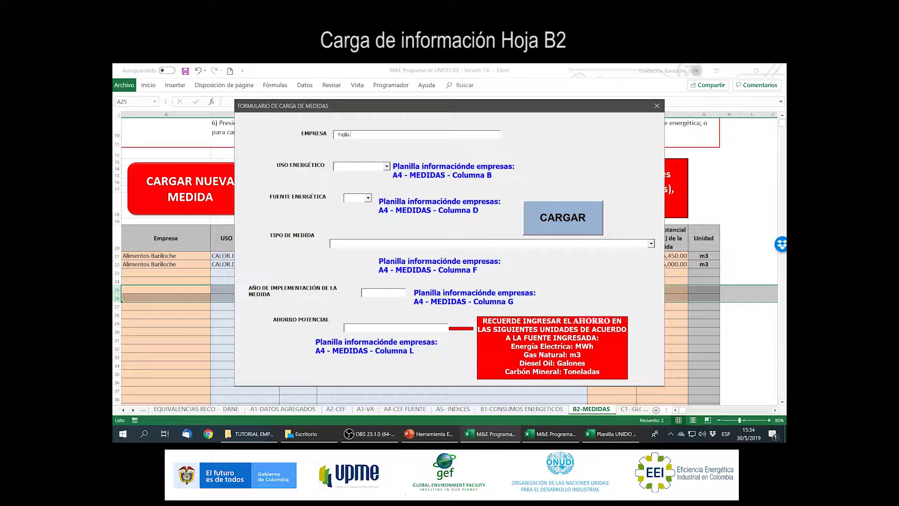
pyautogui.press('BackSpace')
pyautogui.press('BackSpace')
pyautogui.write('ilia')
pyautogui.click(388, 167)
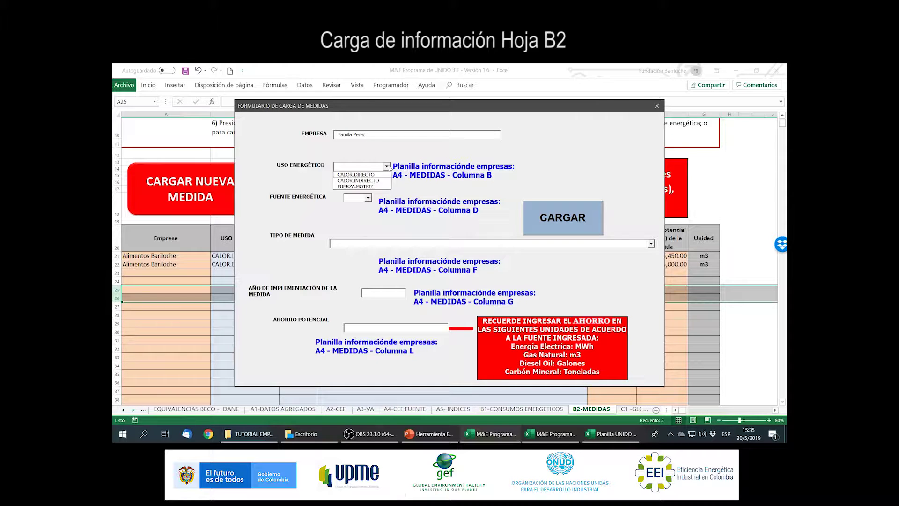
pyautogui.click(356, 186)
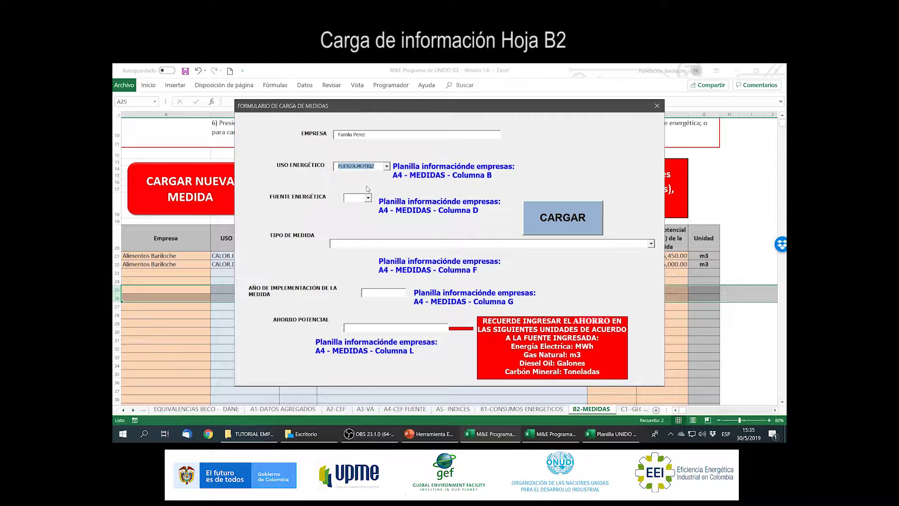
pyautogui.click(369, 198)
pyautogui.click(372, 215)
# Choose measure type "FUERZA MOTRIZ: Sustitución de motores de eficiencia estándar por motores de alta eficiencia", enter year 2017 and potential saving 520, and load the measure.
pyautogui.click(463, 245)
pyautogui.click(651, 244)
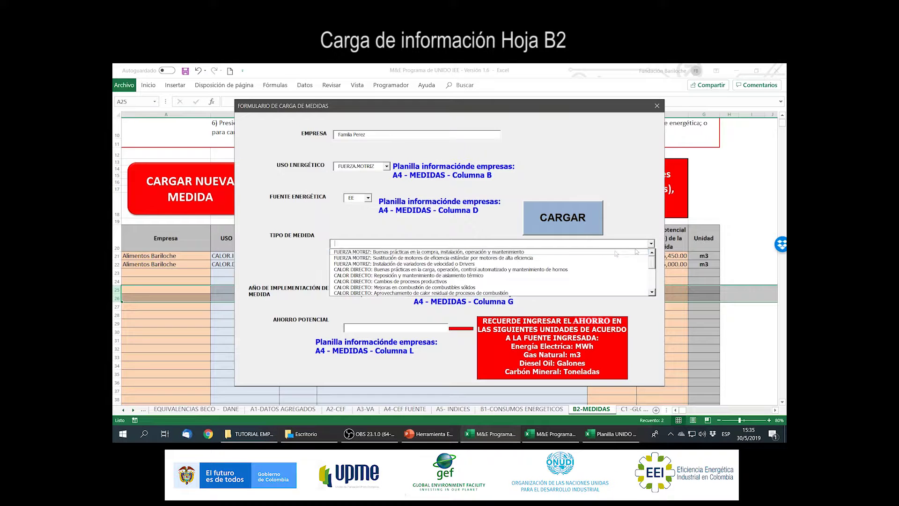
pyautogui.click(545, 258)
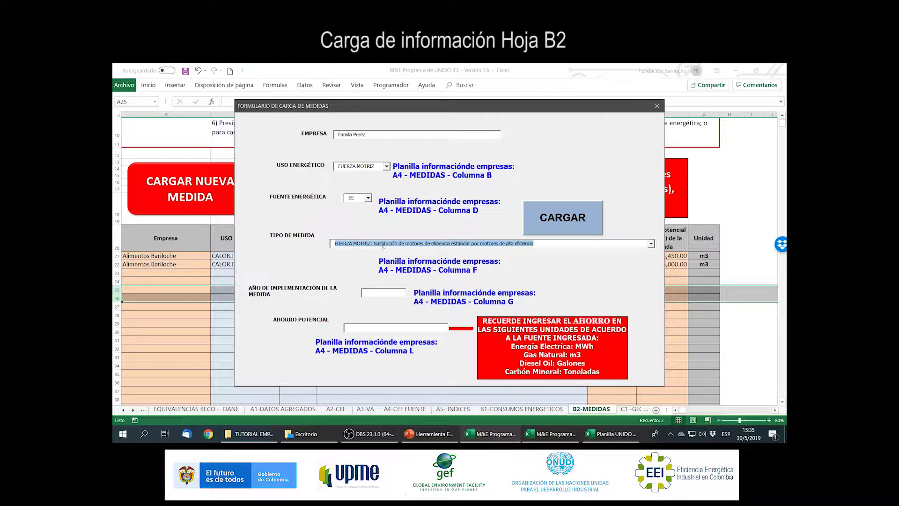
pyautogui.click(375, 292)
pyautogui.write('2017')
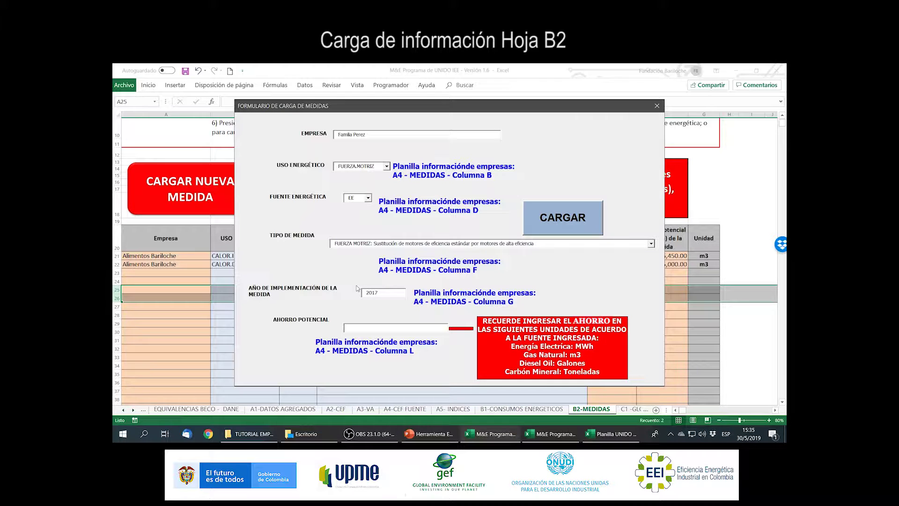
pyautogui.click(357, 327)
pyautogui.write('520')
pyautogui.click(553, 217)
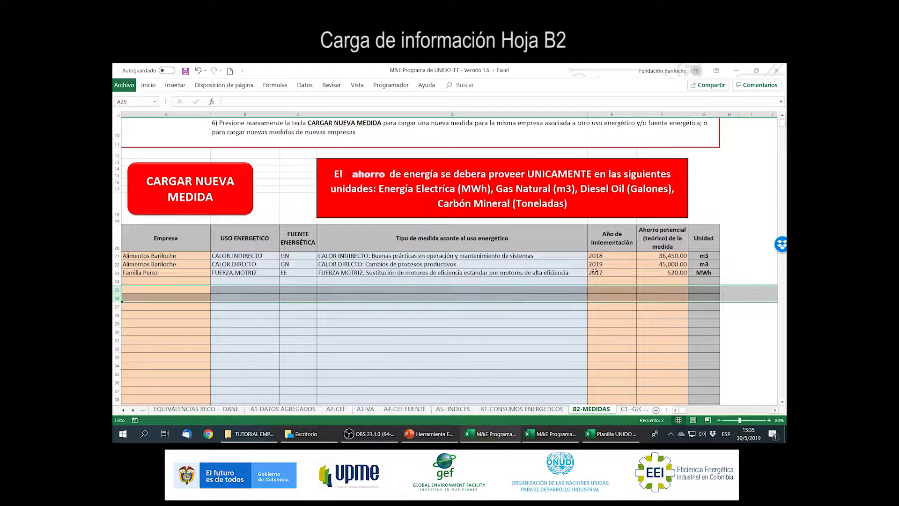
# Start another measure record for company XXX with energy use CALOR.INDIRECTO and energy source GN.
pyautogui.click(142, 279)
pyautogui.click(201, 202)
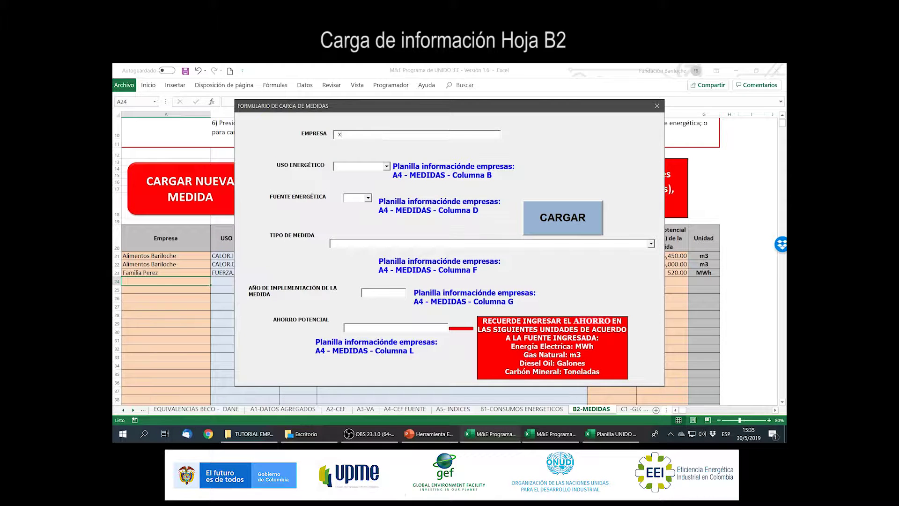
pyautogui.click(387, 167)
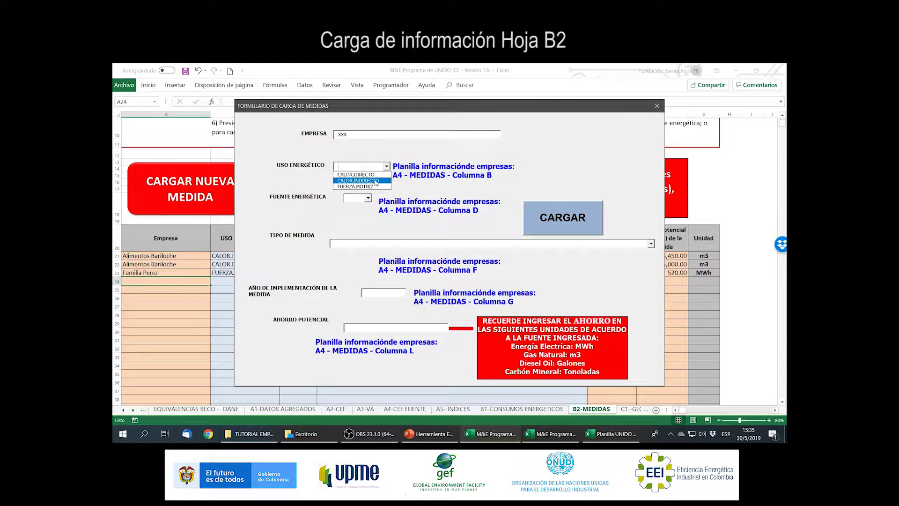
pyautogui.click(375, 181)
pyautogui.click(368, 198)
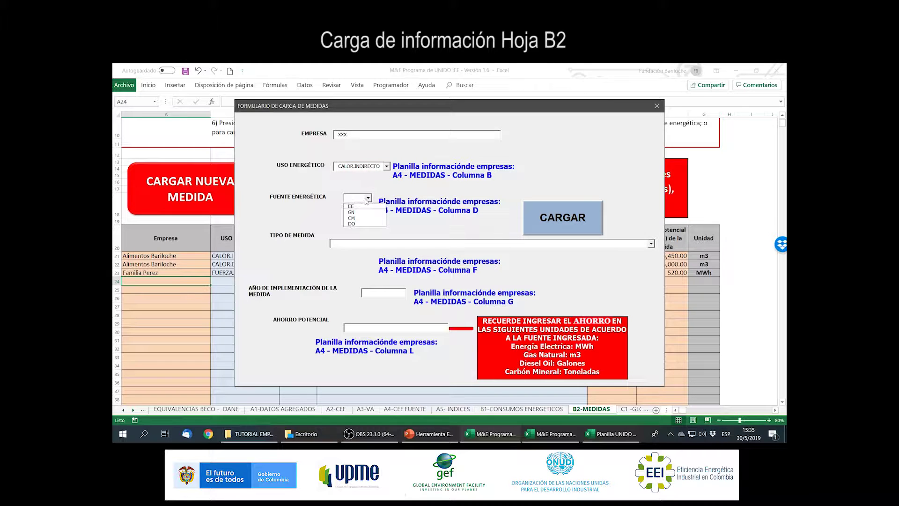
pyautogui.click(360, 213)
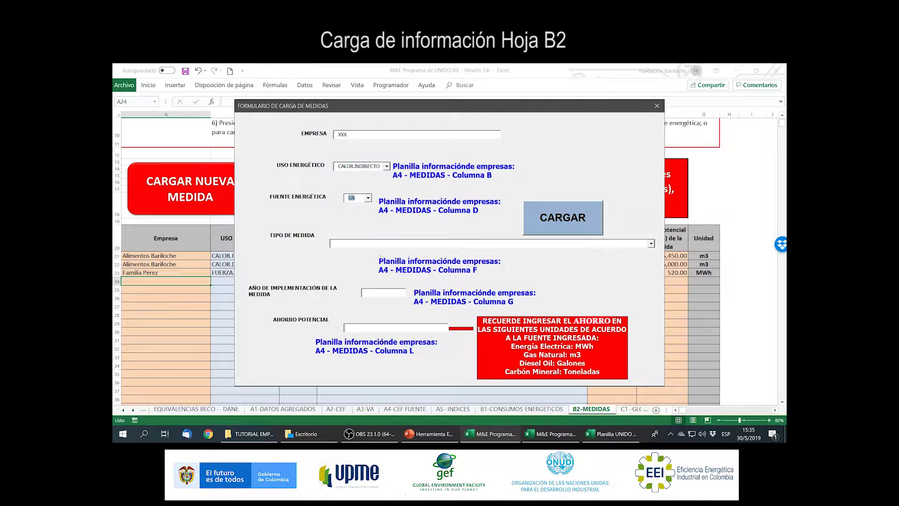
# Choose measure type "CALOR INDIRECTO: Mejoras en combustión de combustibles sólidos", enter year 2020 and a potential saving of 15499, and load the measure.
pyautogui.click(651, 243)
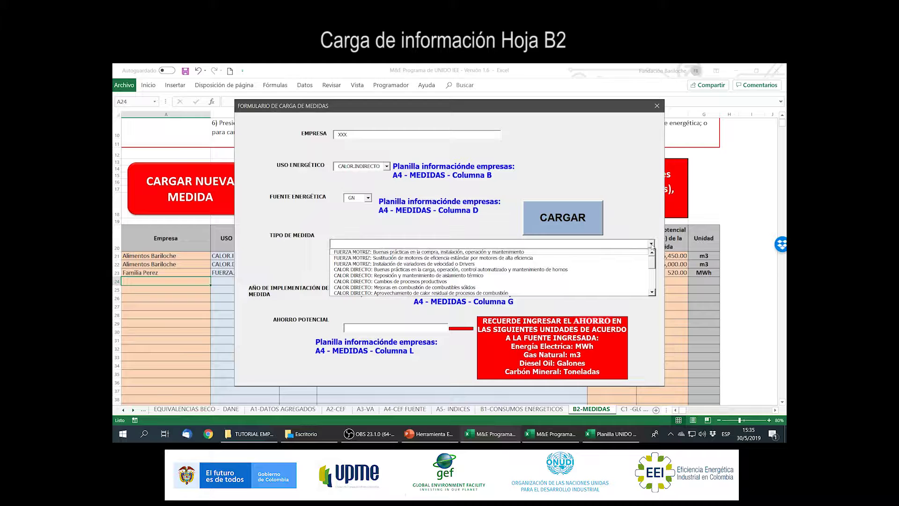
pyautogui.scroll(-3, 530, 275)
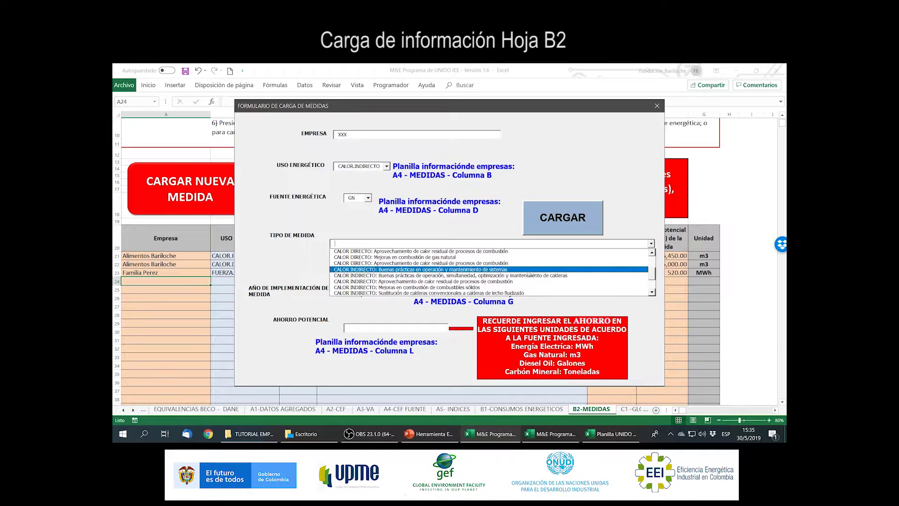
pyautogui.click(469, 287)
pyautogui.click(389, 292)
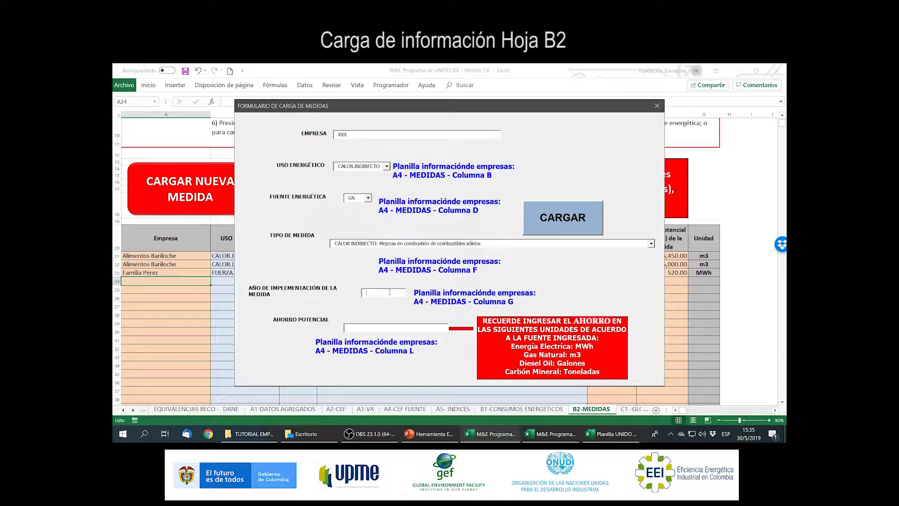
pyautogui.write('2020')
pyautogui.click(352, 327)
pyautogui.write('15499')
pyautogui.click(557, 228)
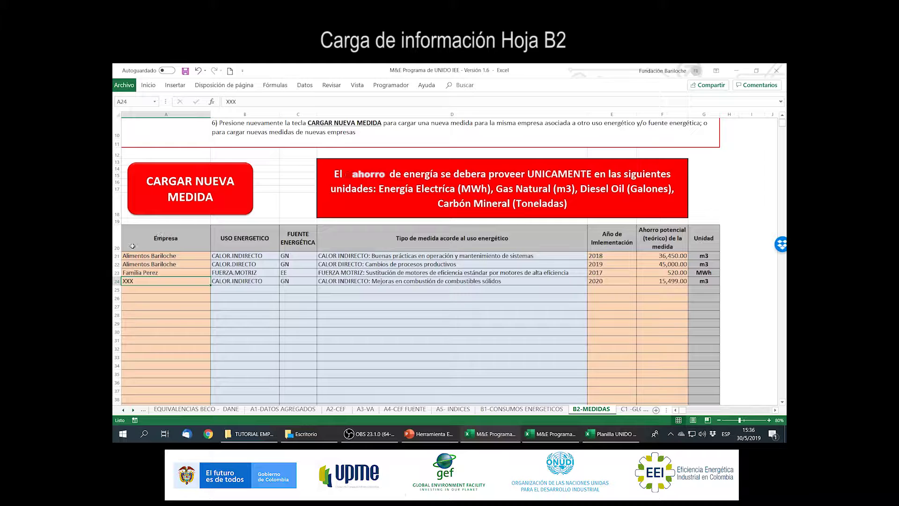
# Highlight rows 21 to 34 of the B2 measures table and review them together with the loading instructions above.
pyautogui.moveTo(117, 256); pyautogui.dragTo(119, 368)
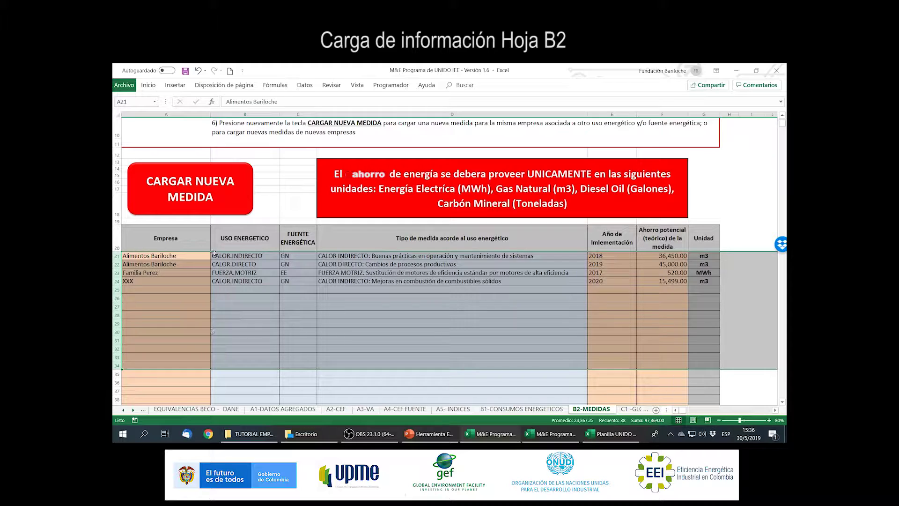
pyautogui.click(290, 169)
pyautogui.scroll(3, 290, 169)
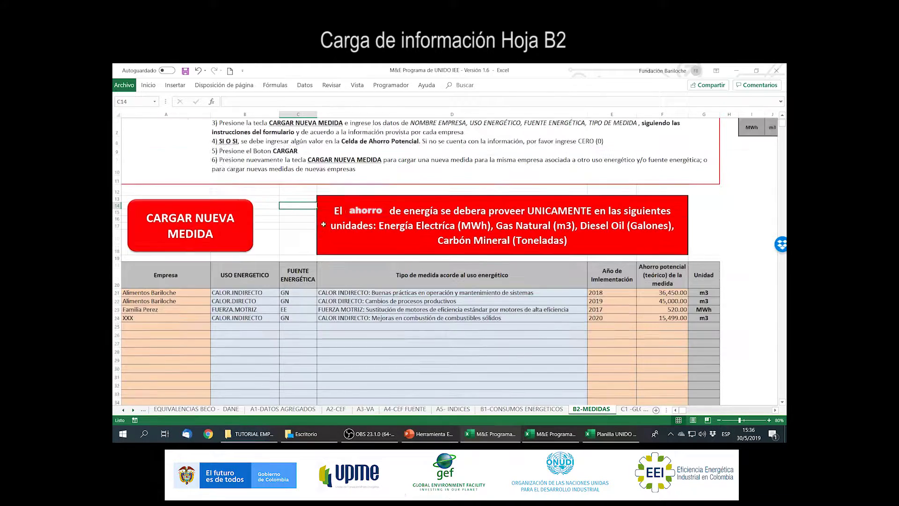
pyautogui.scroll(-2, 323, 224)
pyautogui.scroll(-1, 323, 224)
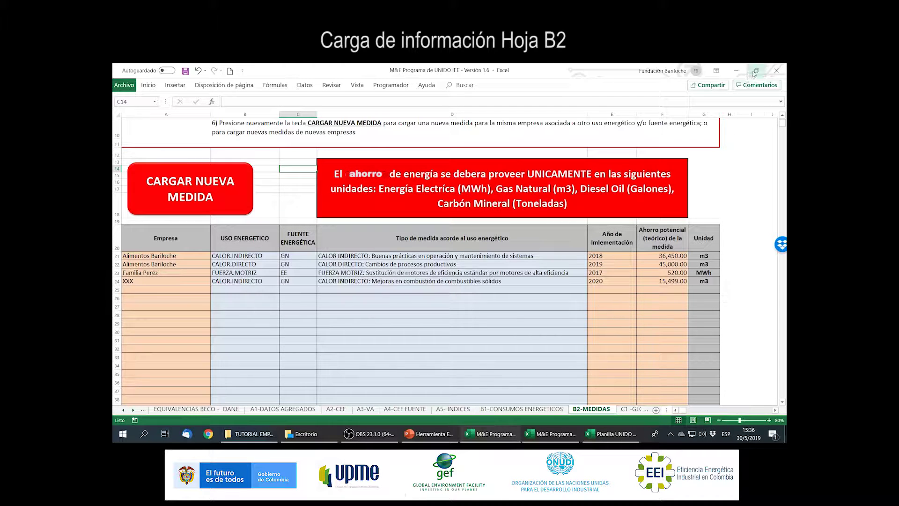
# Review the A4 measures list full-size in the Alimentos Bariloche workbook, and return to the maximized M&E program workbook.
pyautogui.click(755, 71)
pyautogui.scroll(-3, 704, 352)
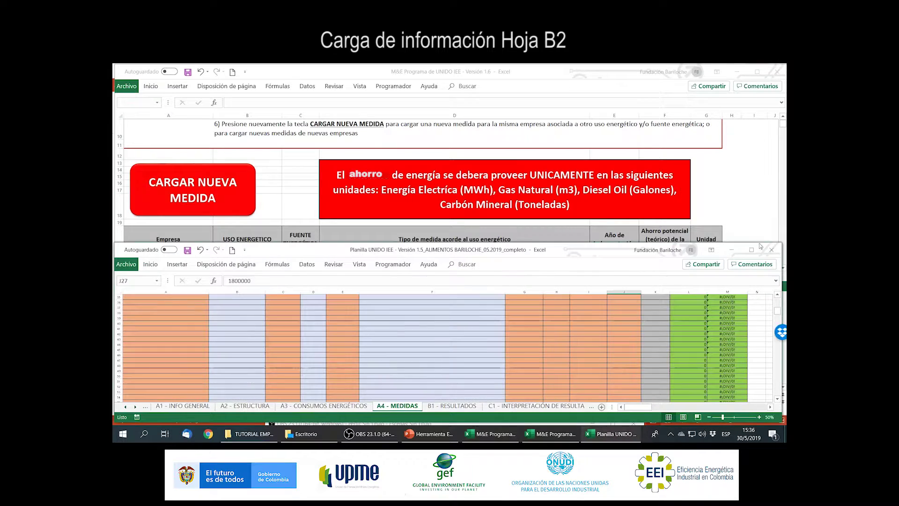
pyautogui.doubleClick(752, 252)
pyautogui.scroll(12, 593, 159)
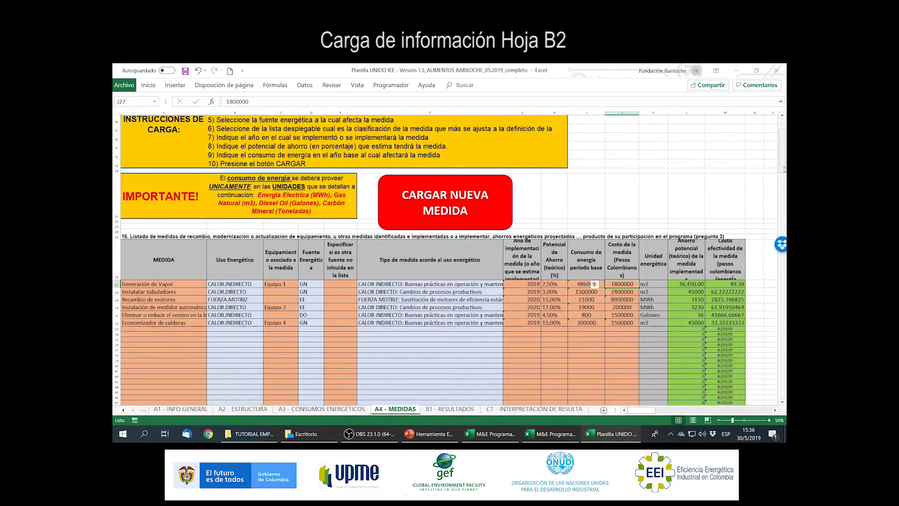
pyautogui.scroll(-3, 514, 261)
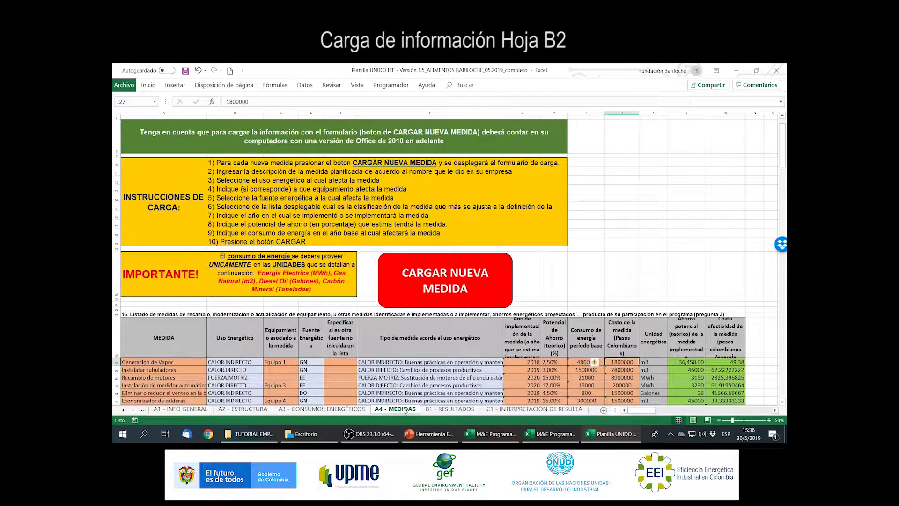
pyautogui.scroll(-3, 294, 343)
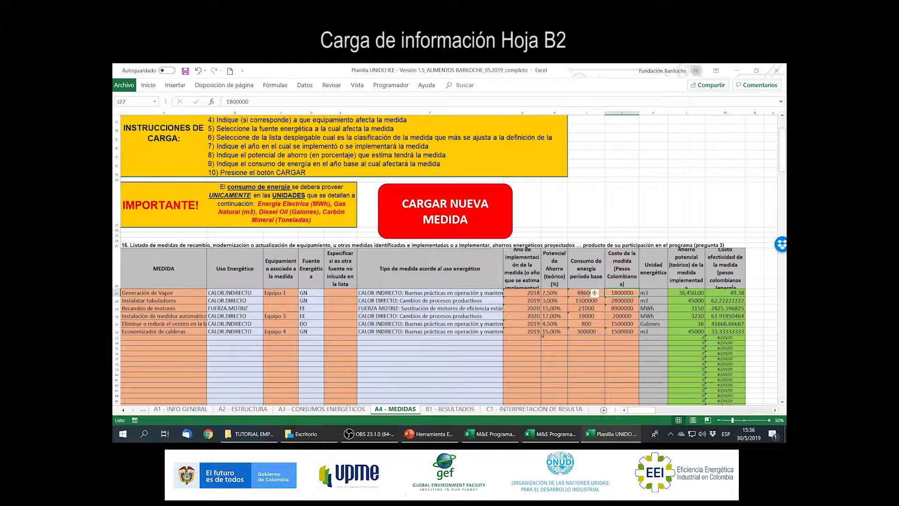
pyautogui.click(757, 73)
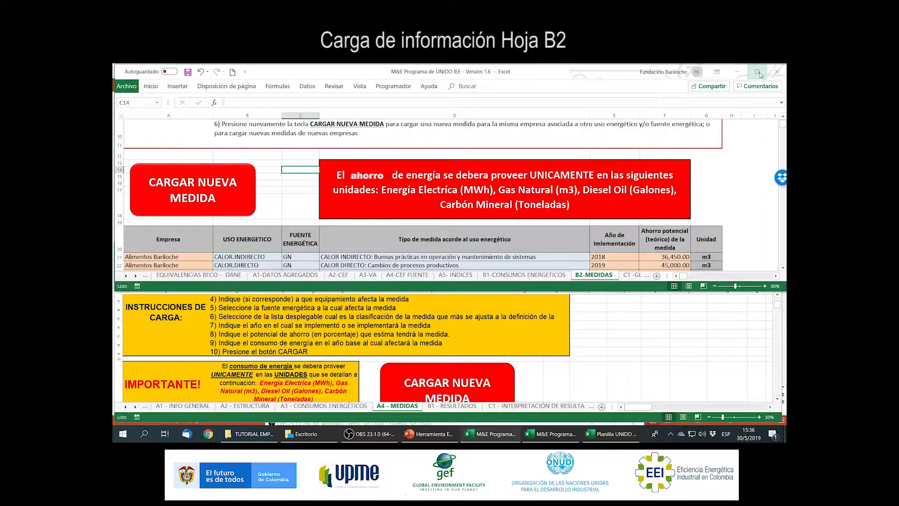
pyautogui.click(758, 72)
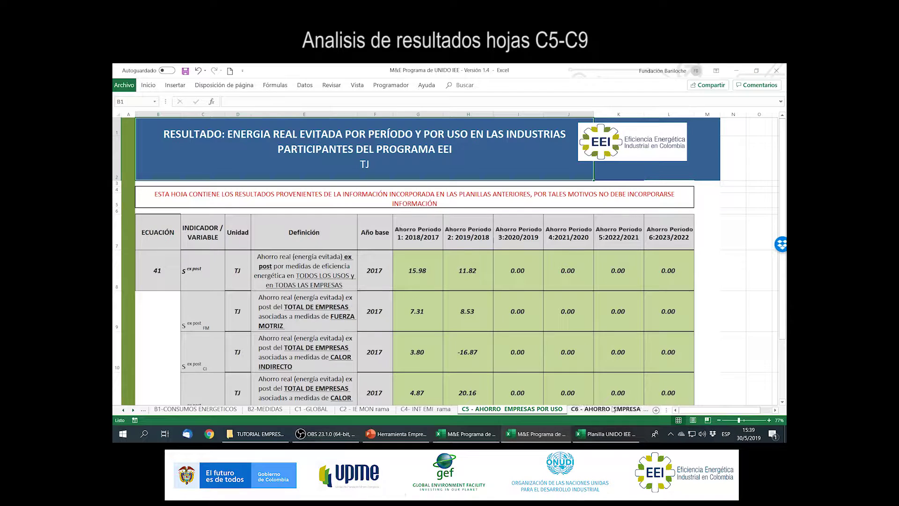
# Examine the C5 table and chart of real energy savings by use, starting from the definition for all uses and companies.
pyautogui.click(320, 260)
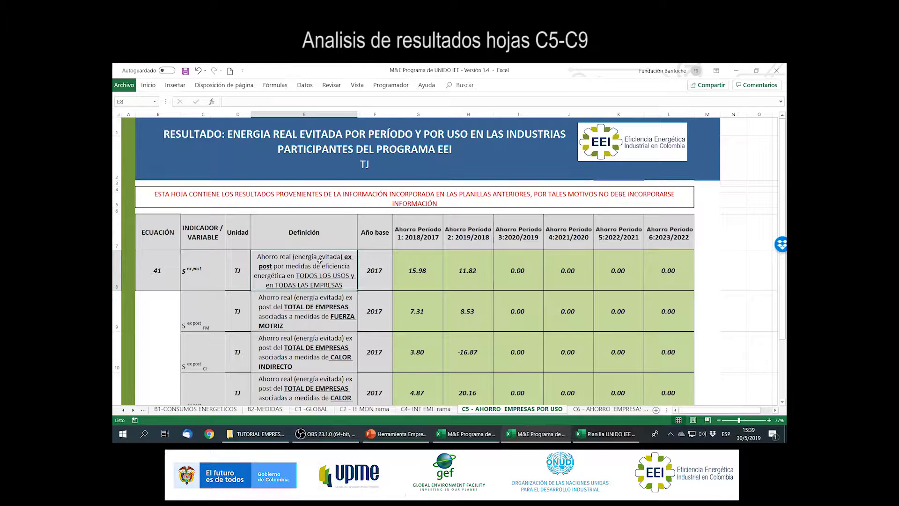
pyautogui.scroll(-1, 320, 260)
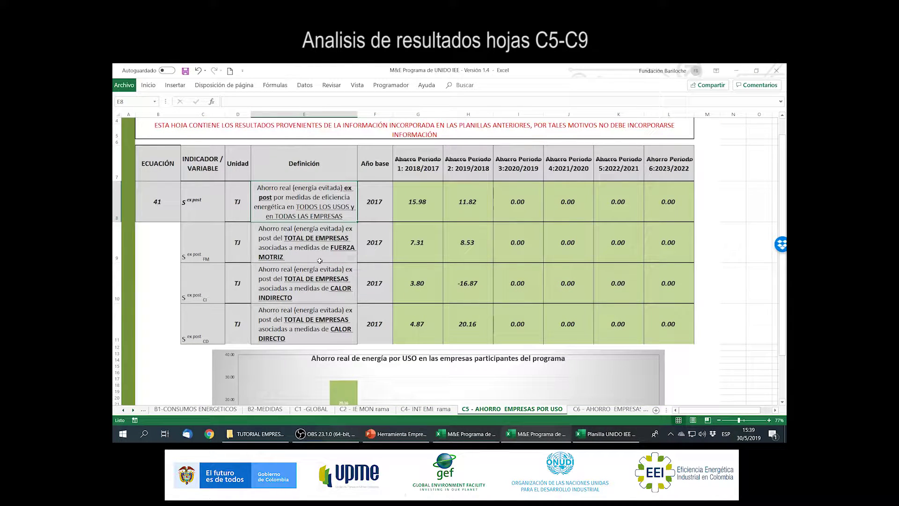
pyautogui.scroll(-1, 320, 260)
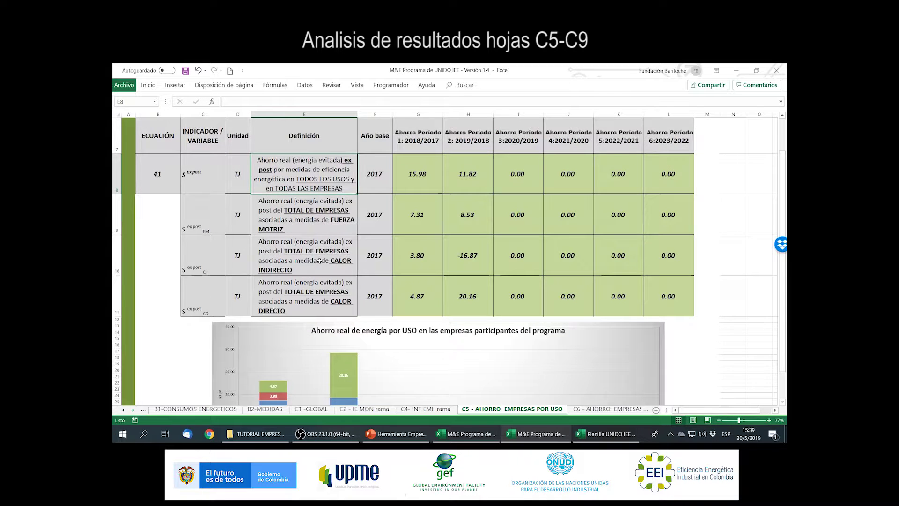
pyautogui.scroll(-2, 320, 262)
pyautogui.scroll(2, 320, 264)
pyautogui.scroll(-1, 321, 264)
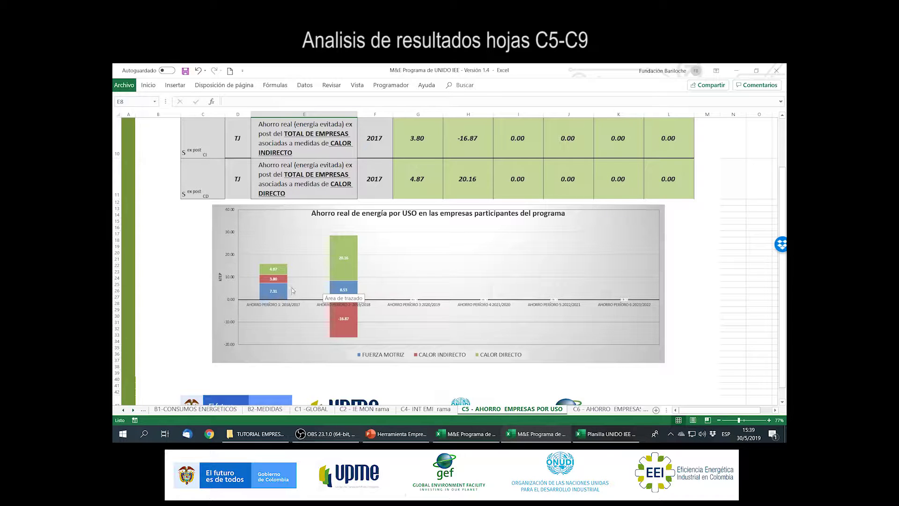
# Compare the period 1 and period 2 savings in the C5 table with the stacked chart, especially the indirect heat values.
pyautogui.scroll(2, 396, 239)
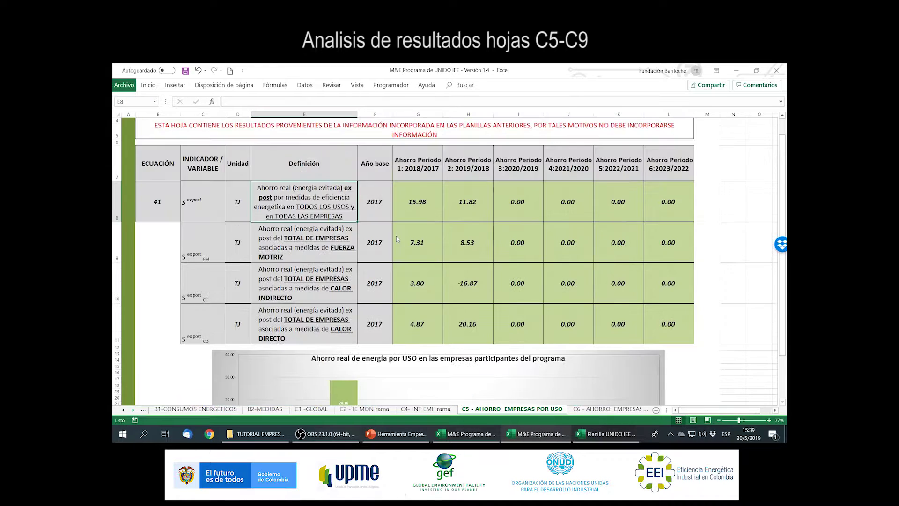
pyautogui.scroll(1, 397, 235)
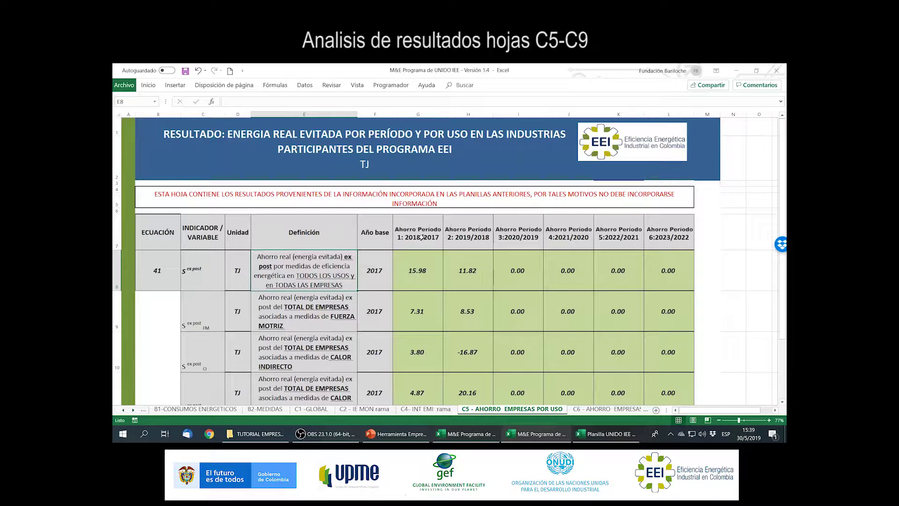
pyautogui.scroll(-4, 485, 238)
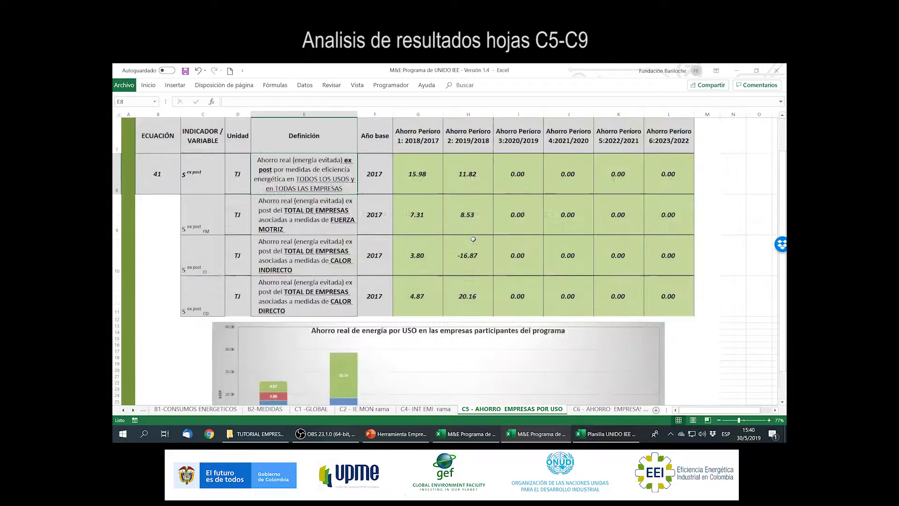
pyautogui.scroll(1, 373, 234)
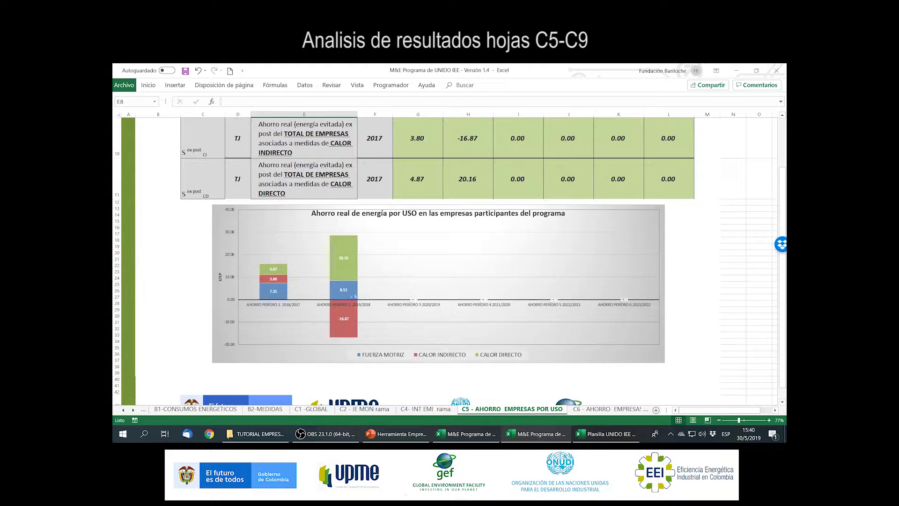
pyautogui.moveTo(354, 319)
pyautogui.scroll(3, 385, 272)
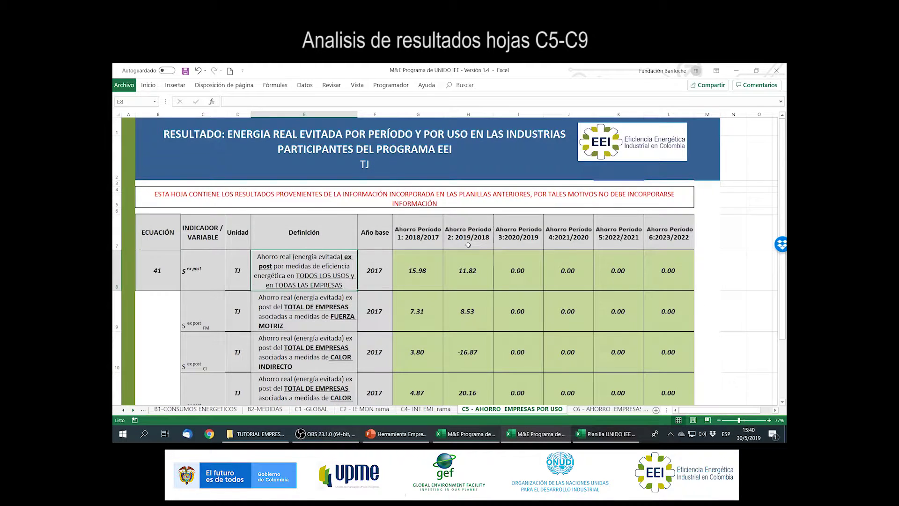
pyautogui.scroll(-4, 468, 245)
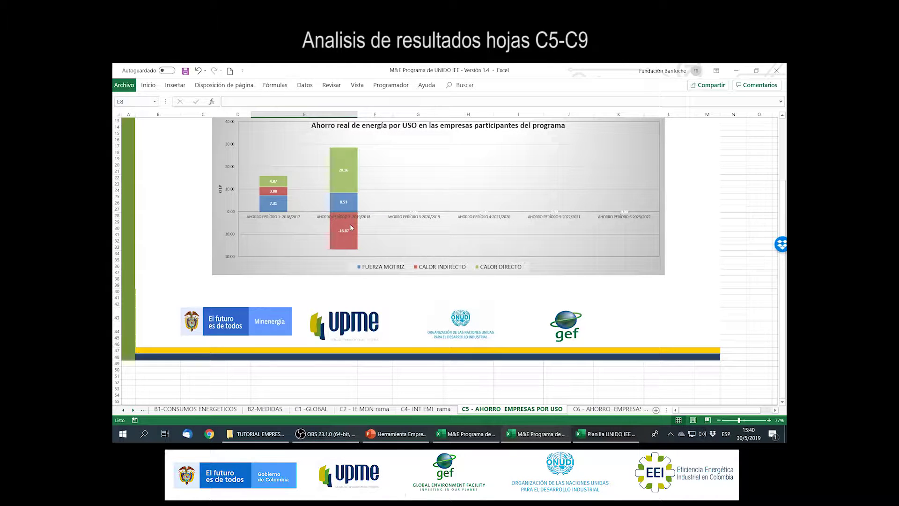
# Review the C5 savings table again, and compare the C6 table of real energy savings by source with its stacked chart.
pyautogui.scroll(2, 356, 240)
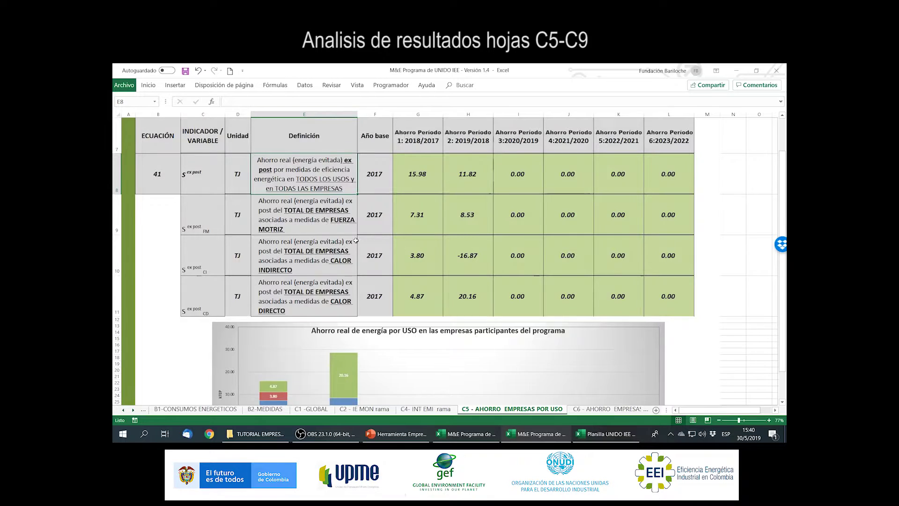
pyautogui.scroll(1, 356, 240)
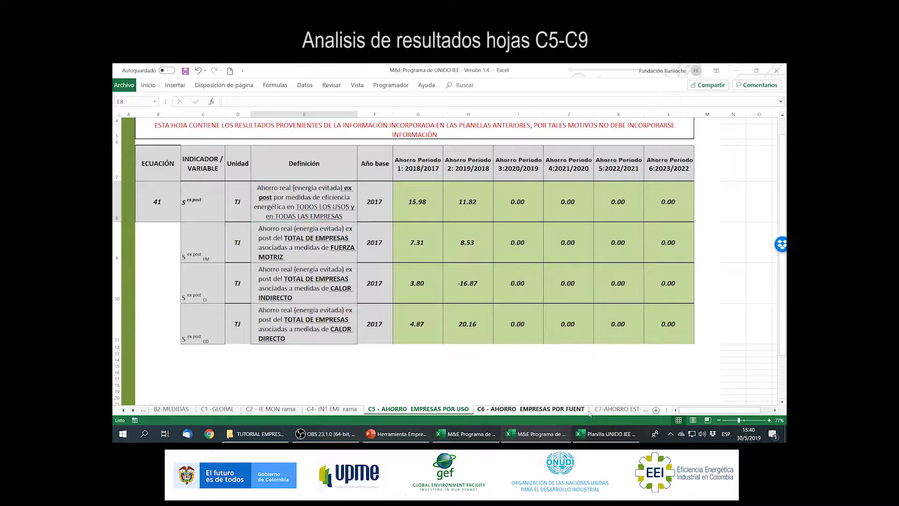
pyautogui.click(606, 409)
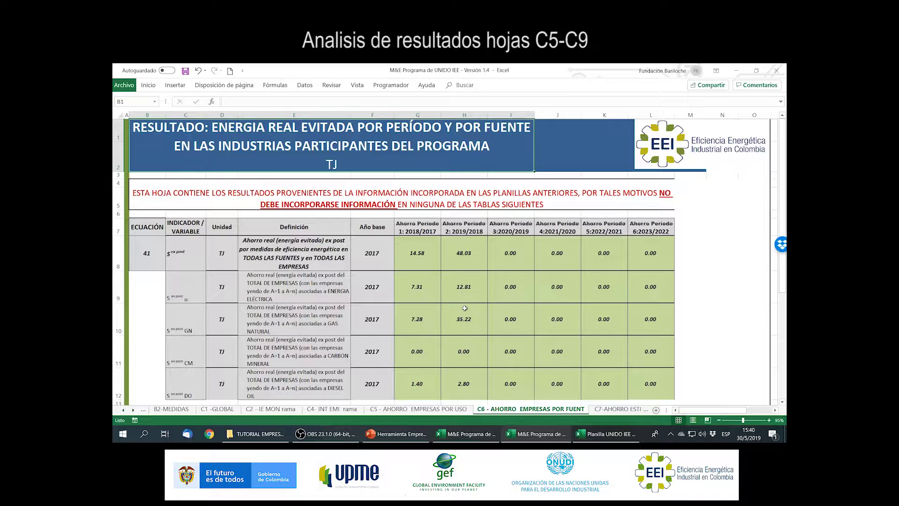
pyautogui.scroll(-1, 464, 308)
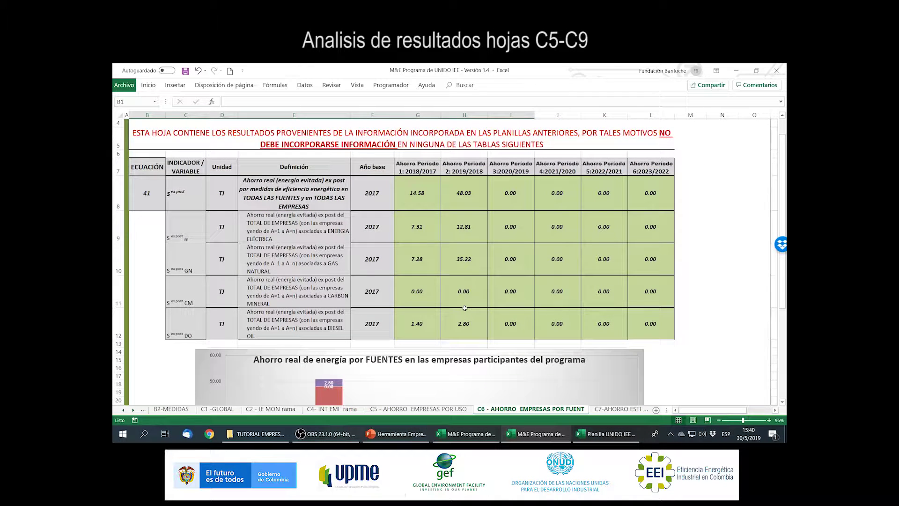
pyautogui.scroll(-3, 464, 308)
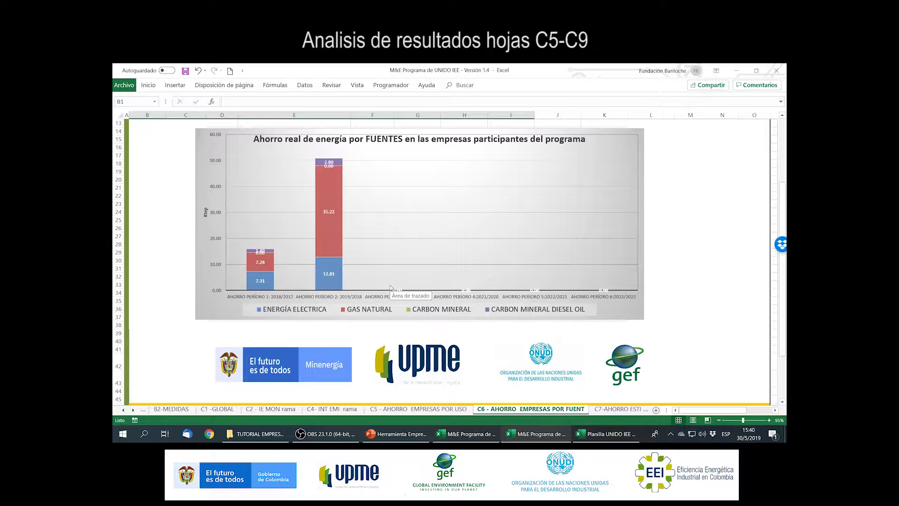
pyautogui.scroll(2, 395, 287)
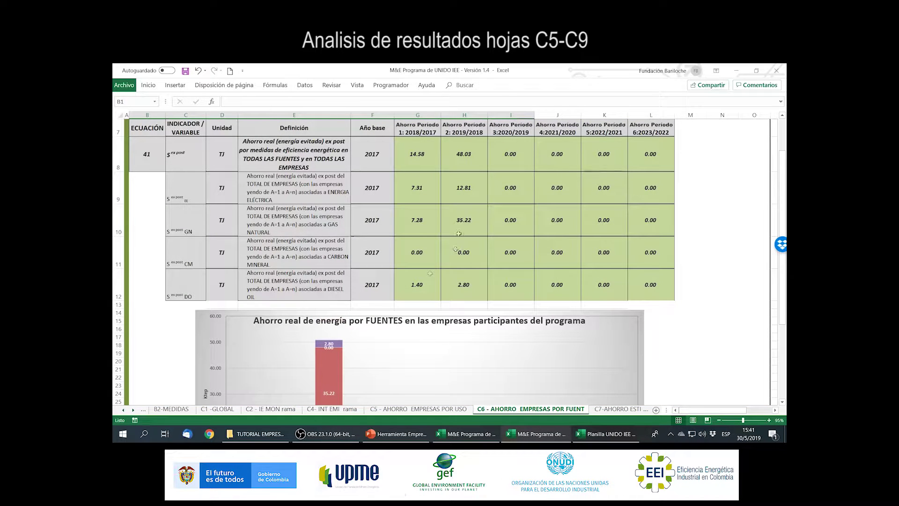
pyautogui.scroll(-2, 420, 316)
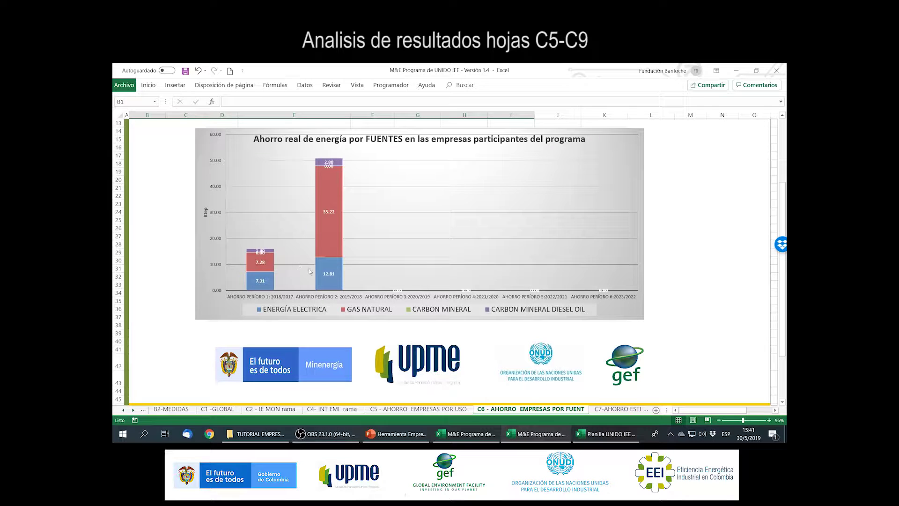
pyautogui.scroll(3, 337, 239)
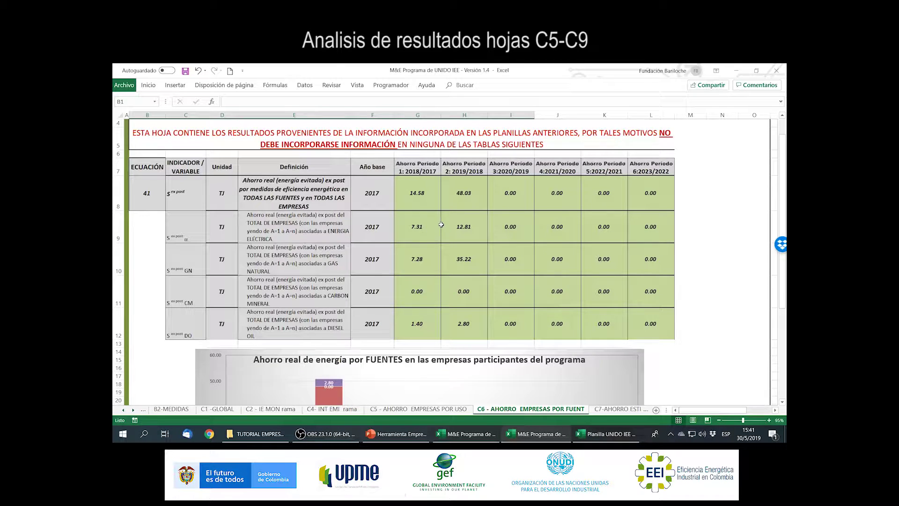
# Open the C7 sheet of estimated potential savings by use to review its notes, table and projection chart.
pyautogui.click(619, 411)
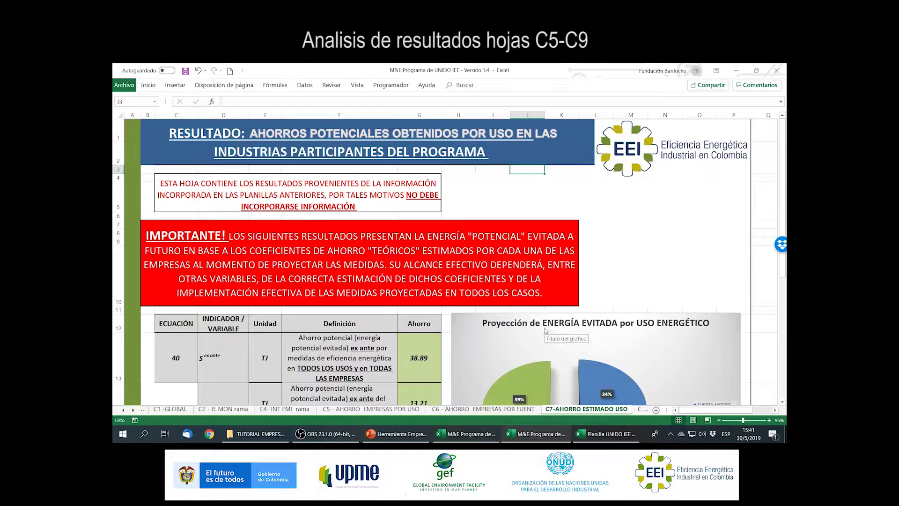